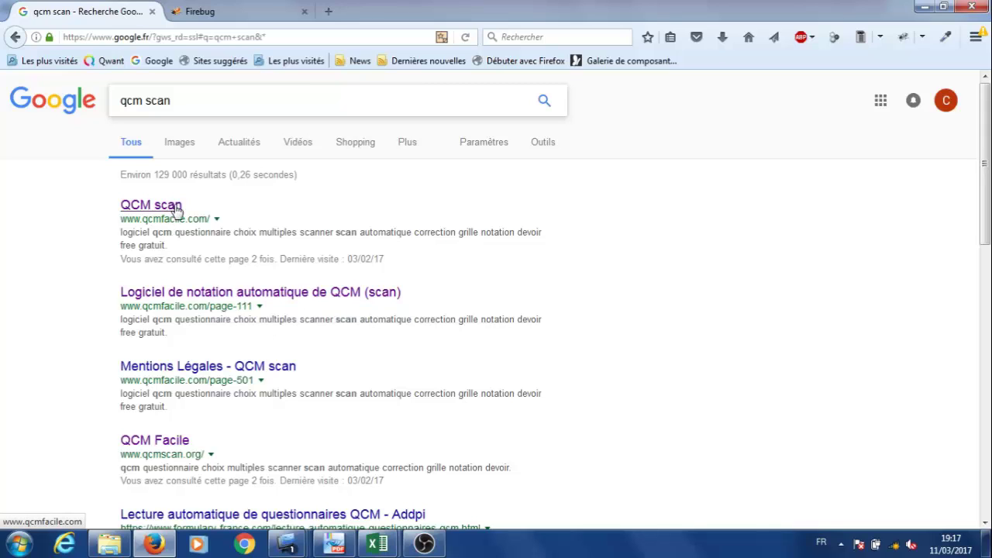
# Step: Open the QCM Facile site at qcmscan.org from the search results and look over its home page
pyautogui.click(165, 444)
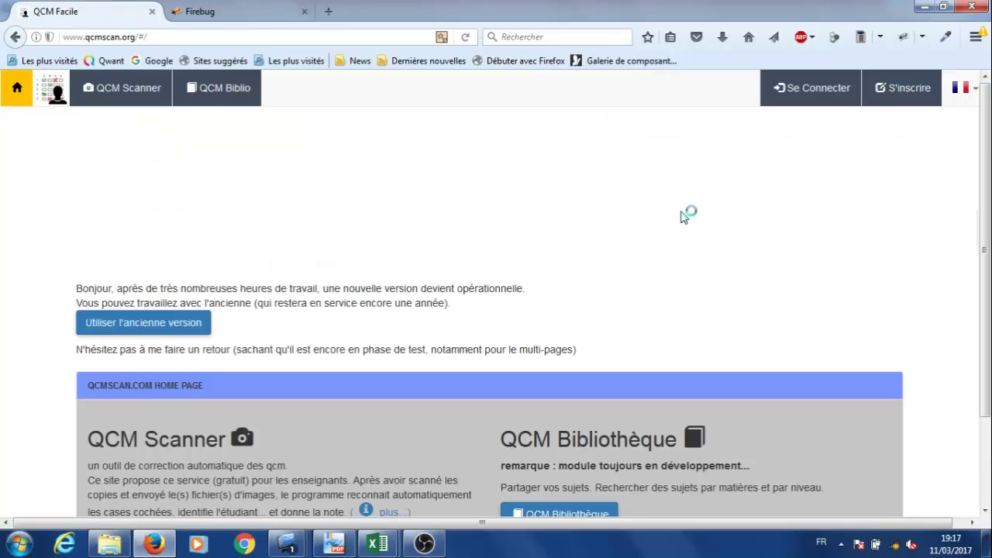
pyautogui.scroll(-3, 554, 215)
pyautogui.scroll(3, 553, 215)
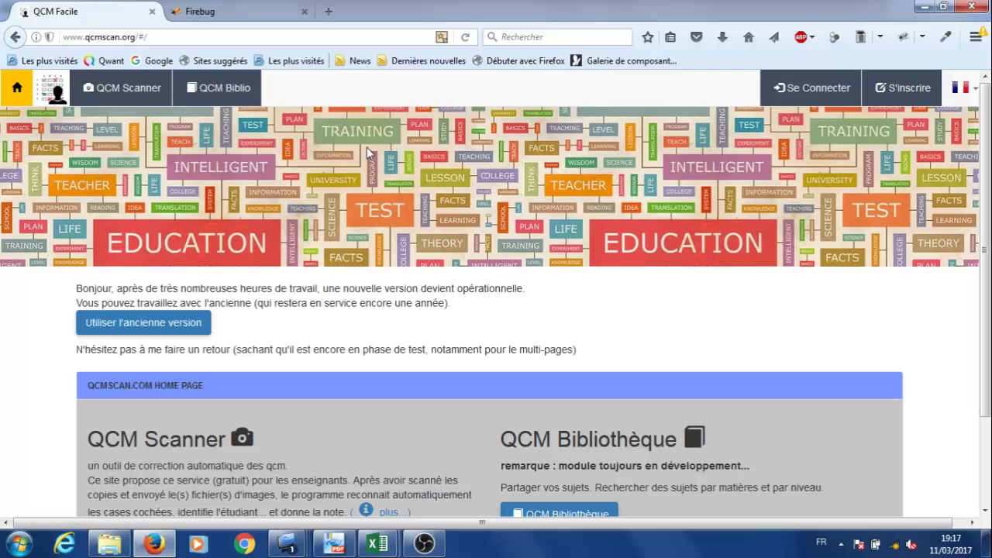
# Step: Open the QCM Scanner page and review its four evaluation steps and the download offered for the Qcm 1 test files
pyautogui.click(108, 93)
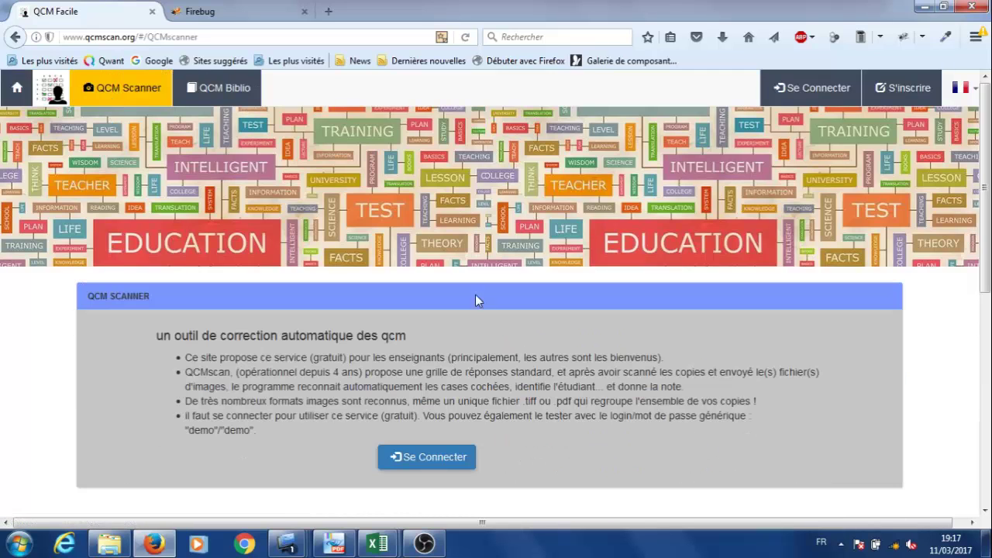
pyautogui.scroll(-4, 525, 372)
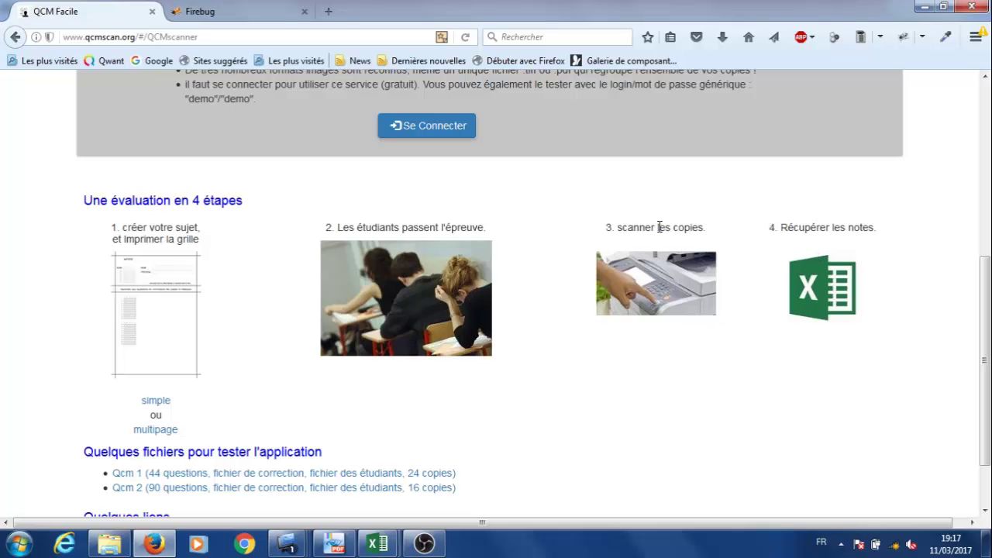
pyautogui.scroll(6, 736, 210)
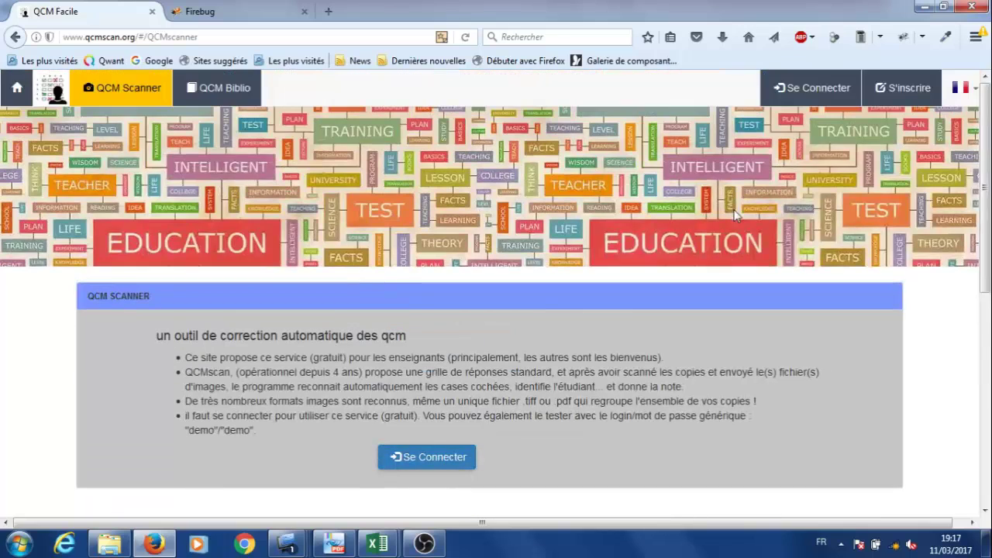
pyautogui.scroll(-6, 736, 217)
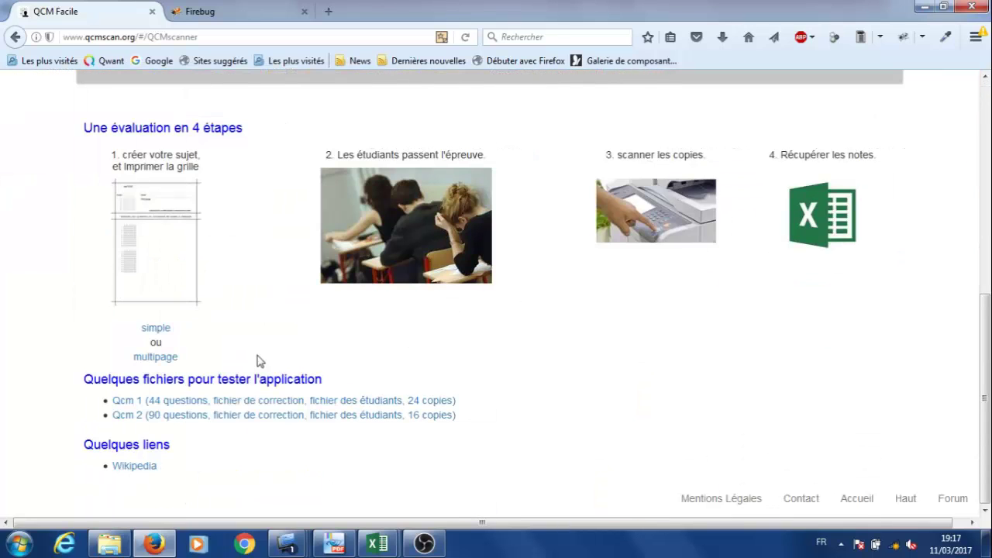
pyautogui.click(132, 400)
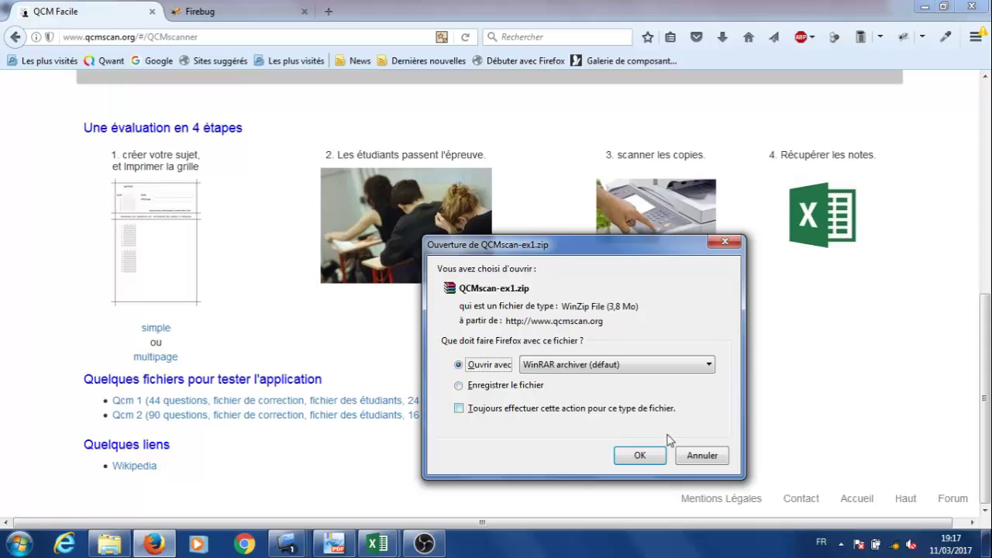
pyautogui.click(692, 456)
# Step: Switch to the etudiant-qcm-362 workbook in Excel and examine the student list with its number, surname and first name columns
pyautogui.moveTo(377, 543)
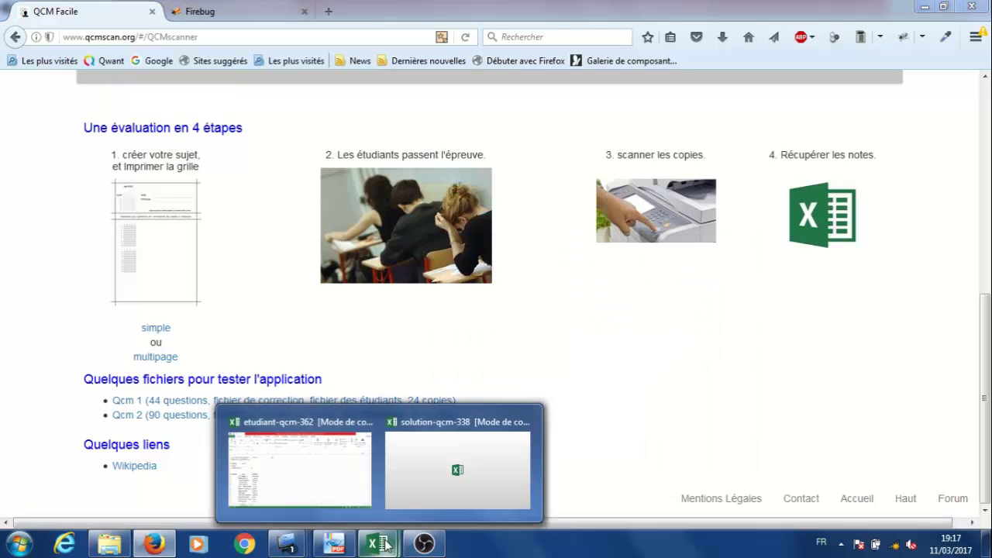
pyautogui.click(299, 487)
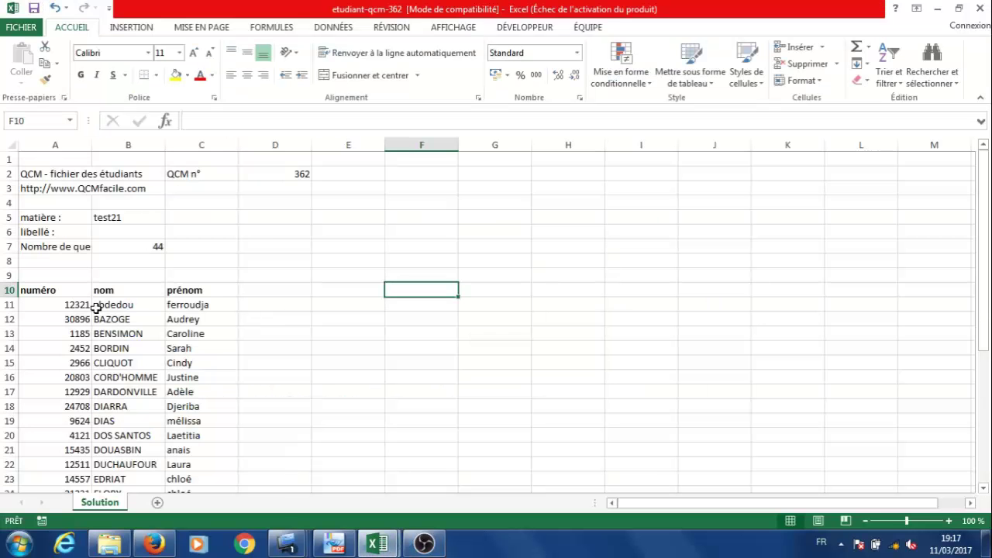
pyautogui.moveTo(71, 308); pyautogui.dragTo(187, 313)
pyautogui.scroll(-4, 186, 310)
pyautogui.scroll(3, 177, 295)
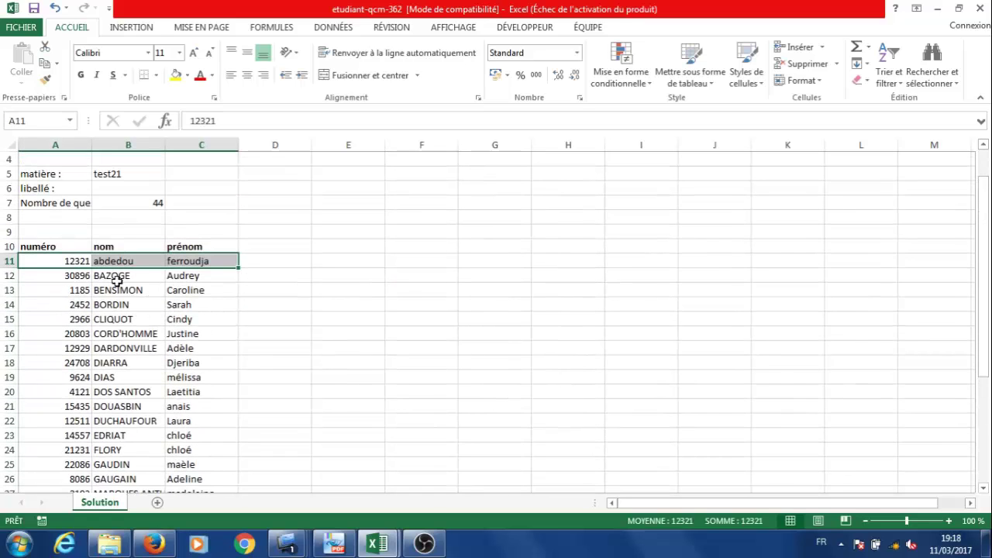
# Step: Switch to the solution-qcm-338 workbook and examine how the question labels and numbers are laid out
pyautogui.click(388, 545)
pyautogui.click(432, 484)
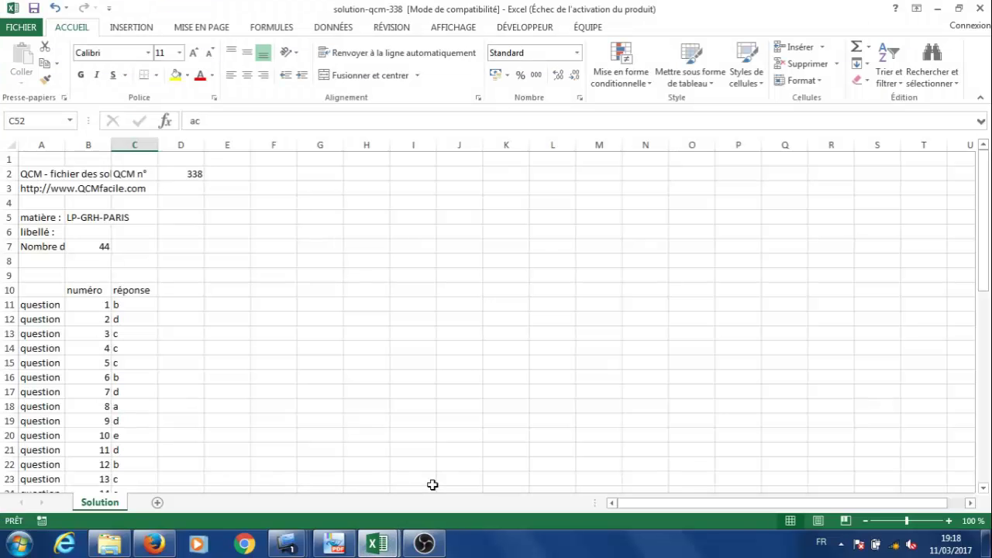
pyautogui.click(240, 374)
pyautogui.click(40, 306)
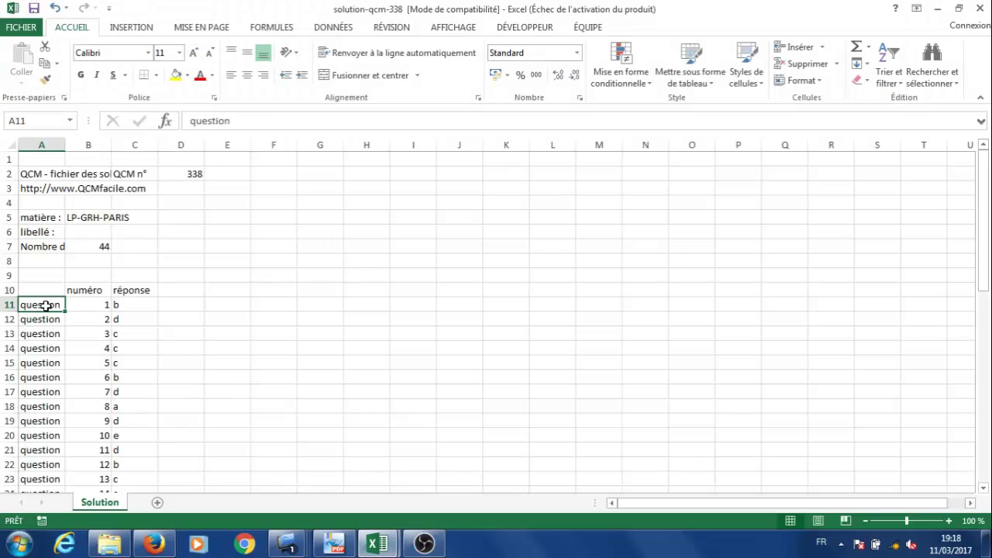
pyautogui.click(87, 305)
pyautogui.scroll(-2, 140, 295)
pyautogui.scroll(1, 136, 275)
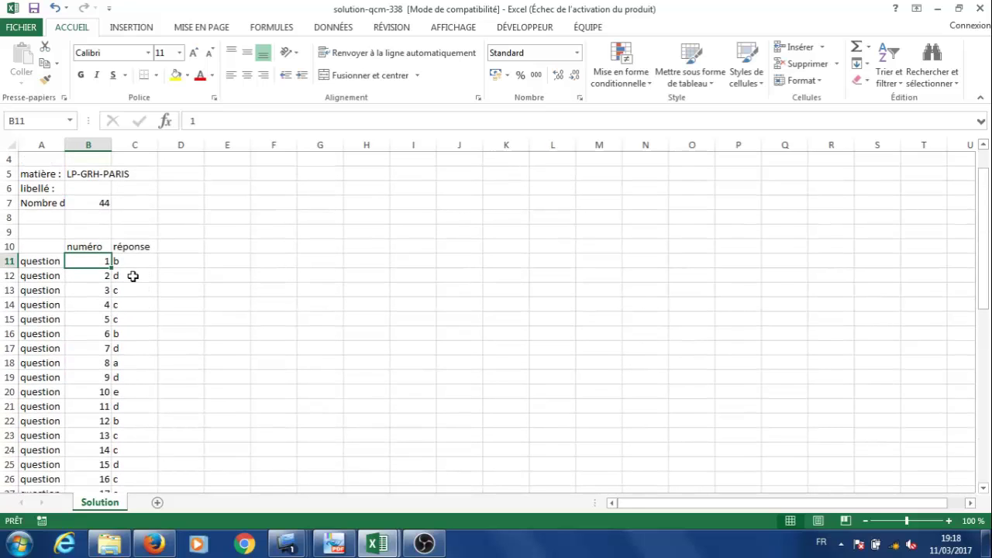
# Step: Examine the réponse column of the solution sheet, from the first questions down to the multiple-answer entry for question 42
pyautogui.click(132, 264)
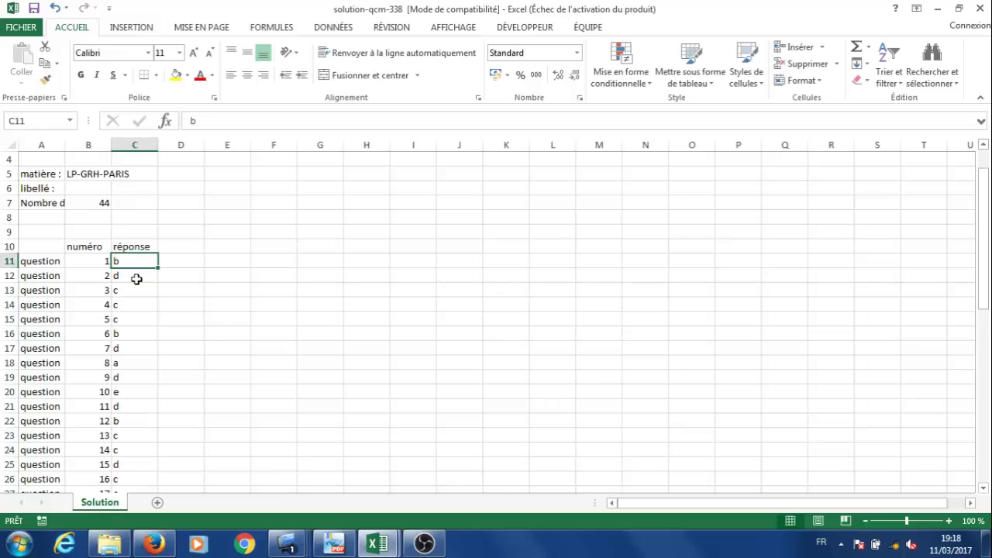
pyautogui.click(135, 277)
pyautogui.click(131, 294)
pyautogui.scroll(-1, 183, 305)
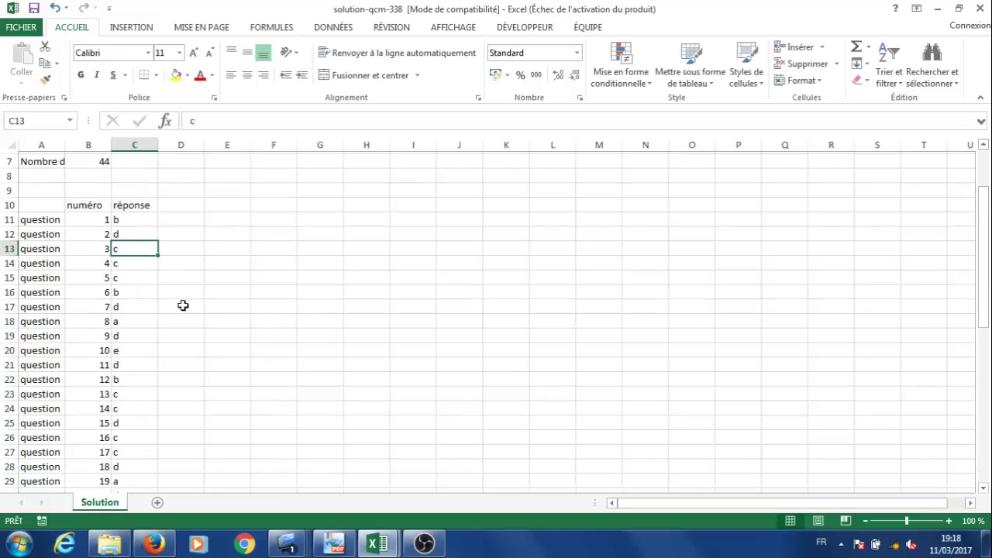
pyautogui.scroll(-11, 183, 305)
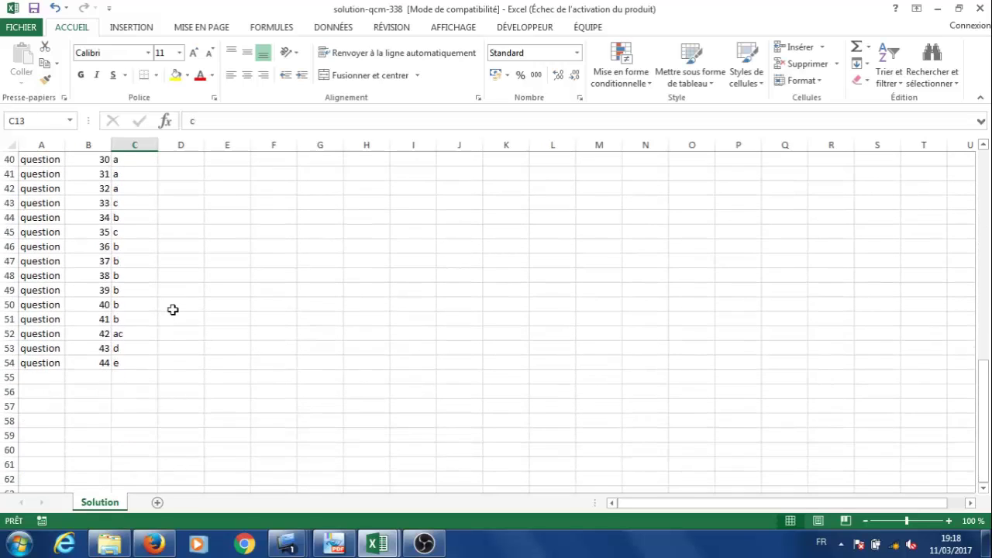
pyautogui.click(133, 334)
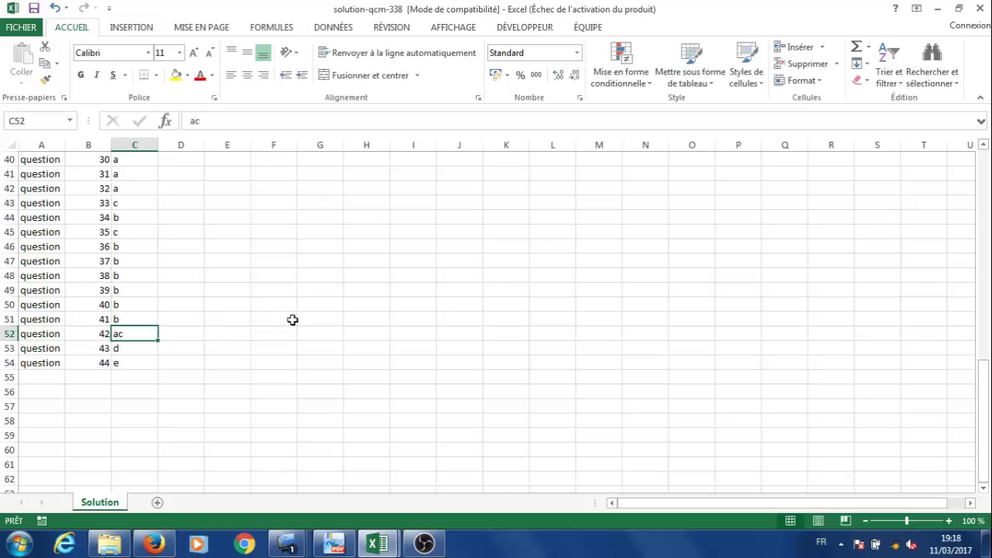
pyautogui.scroll(13, 292, 320)
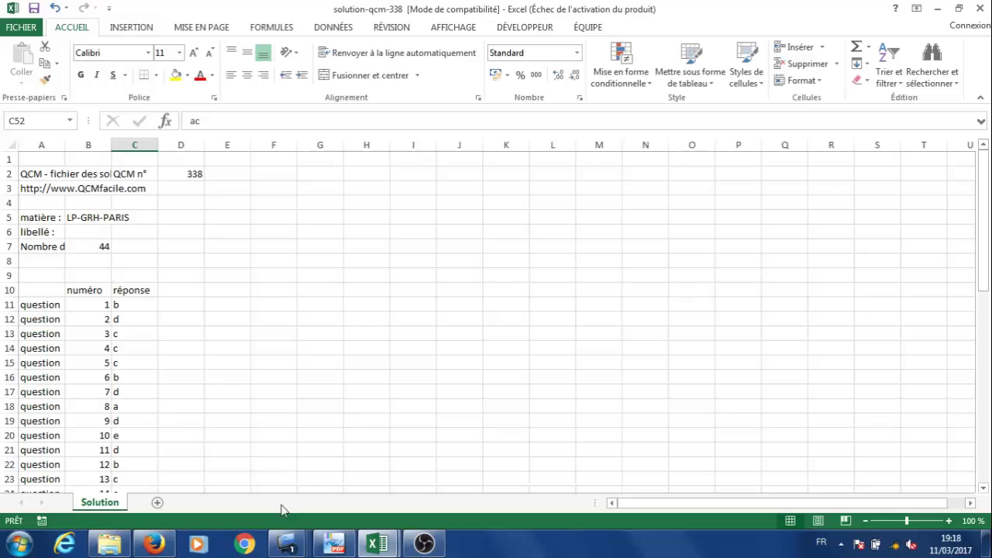
# Step: Switch back to Firefox and open the login page from the QCM Scanner page
pyautogui.click(154, 544)
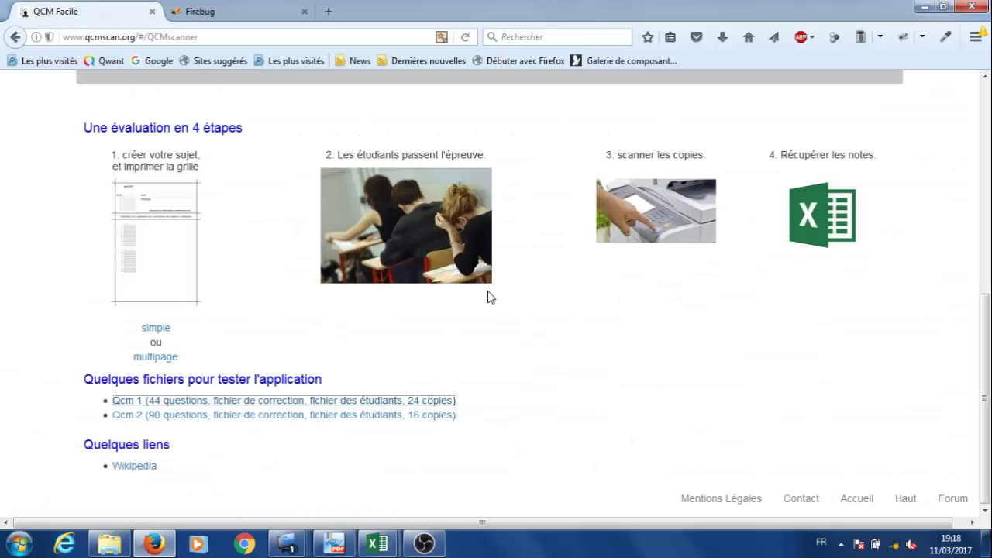
pyautogui.scroll(5, 491, 297)
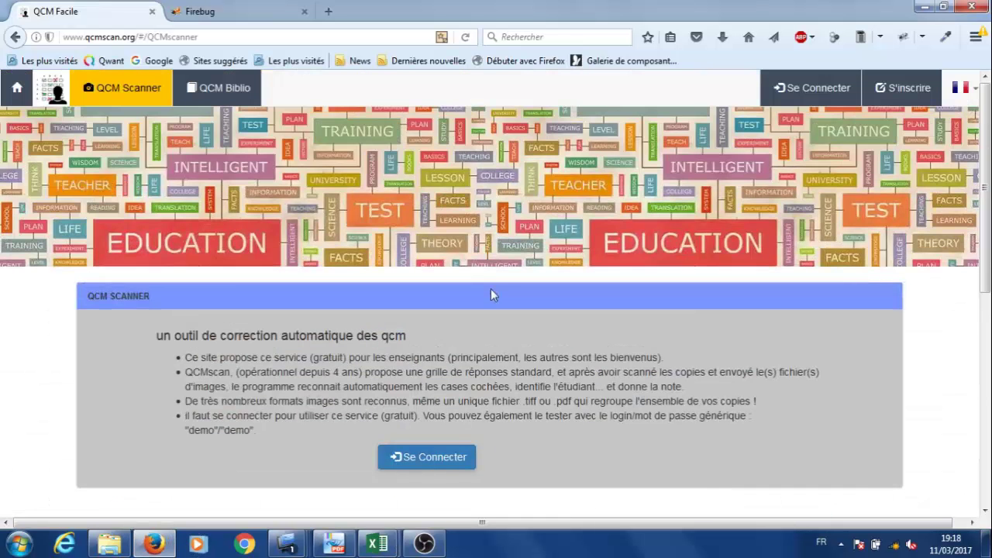
pyautogui.click(446, 463)
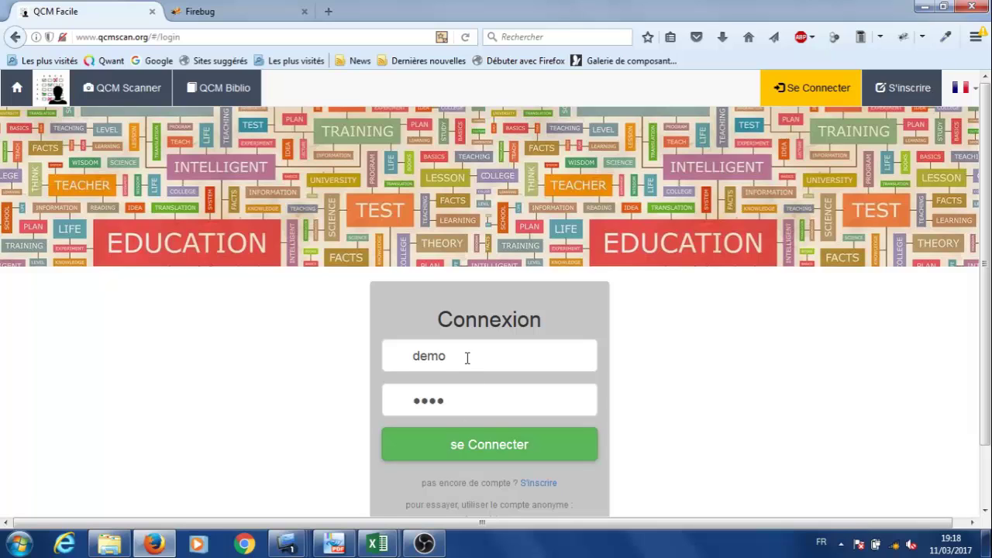
# Step: View the registration form for creating a new account
pyautogui.scroll(-2, 519, 412)
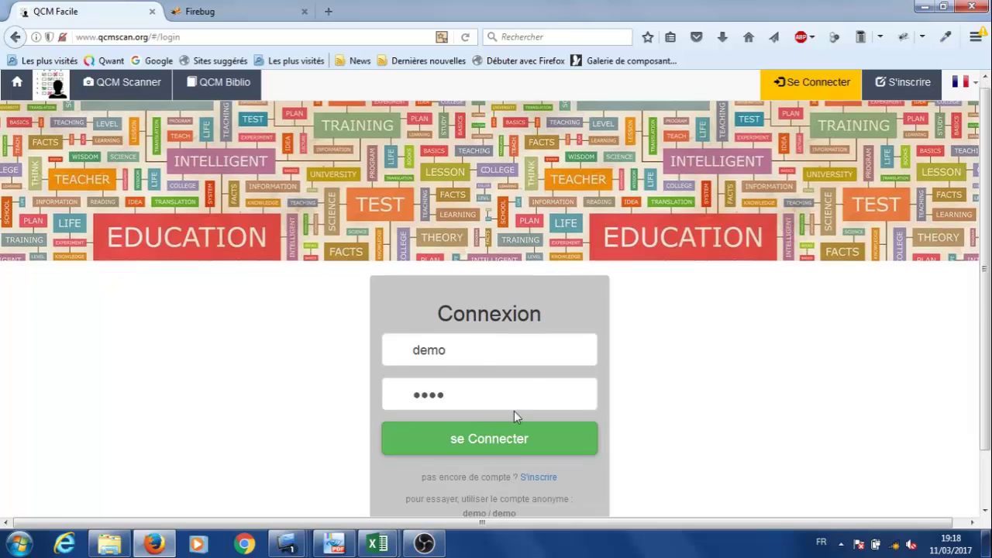
pyautogui.click(533, 418)
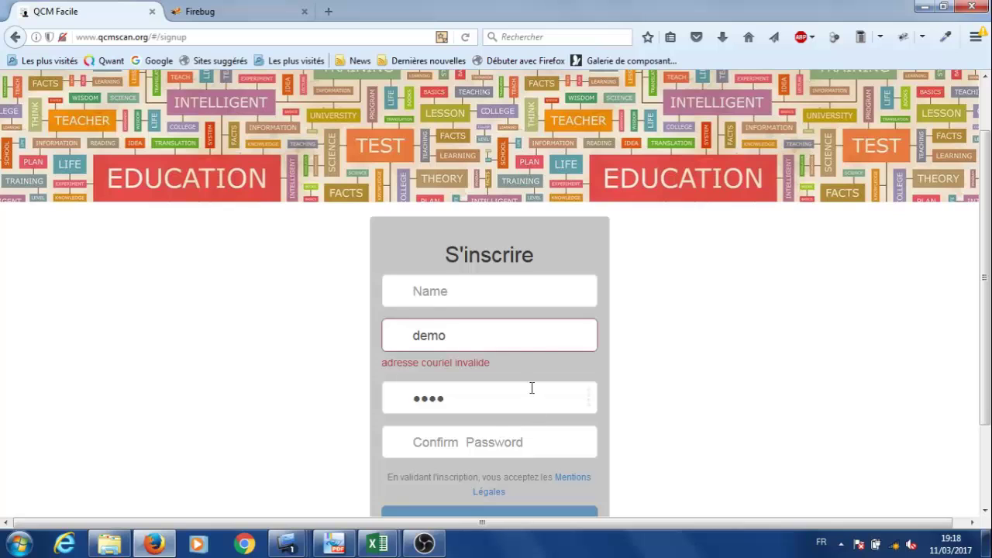
pyautogui.scroll(-3, 552, 339)
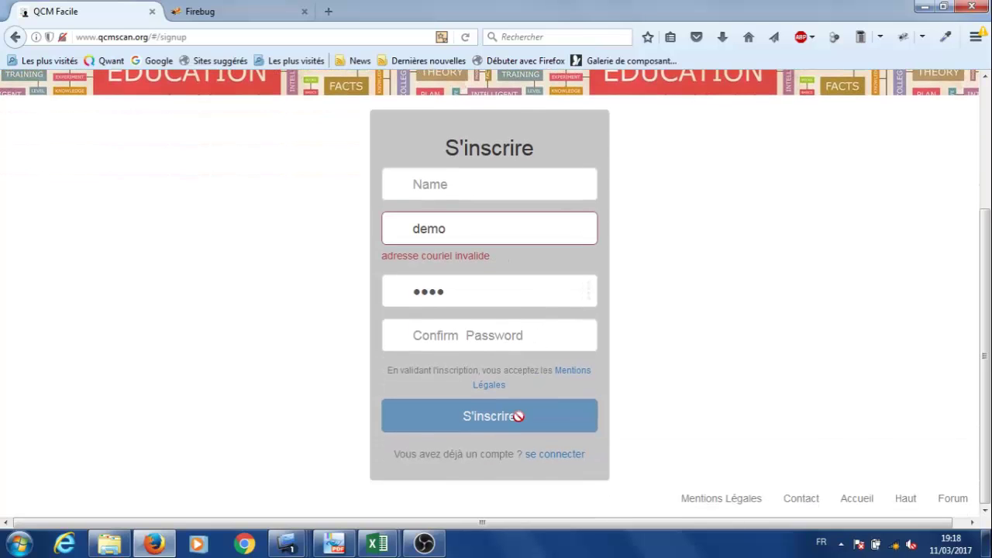
# Step: Return to the login form, log in with the prefilled demo account and open QCM Scanner
pyautogui.click(555, 455)
pyautogui.click(484, 379)
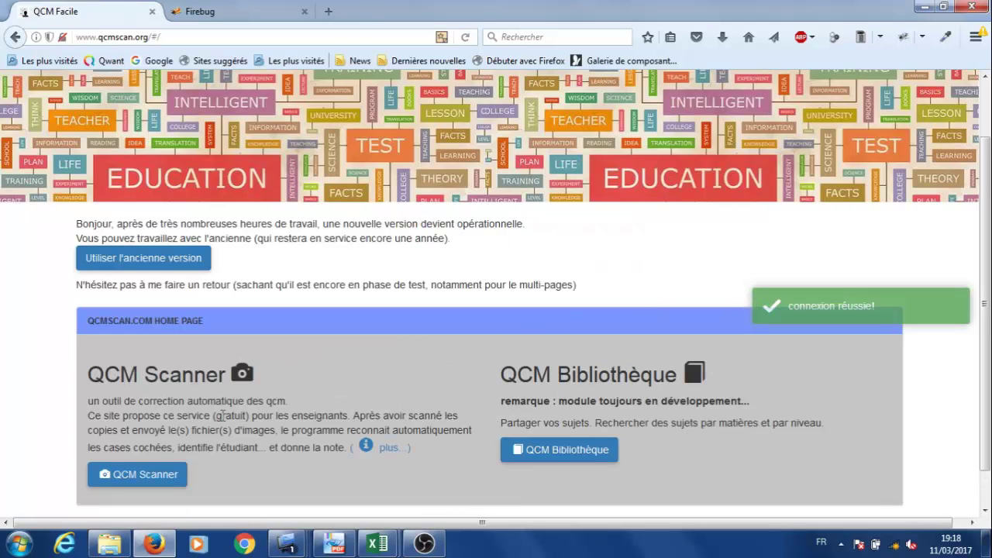
pyautogui.click(164, 481)
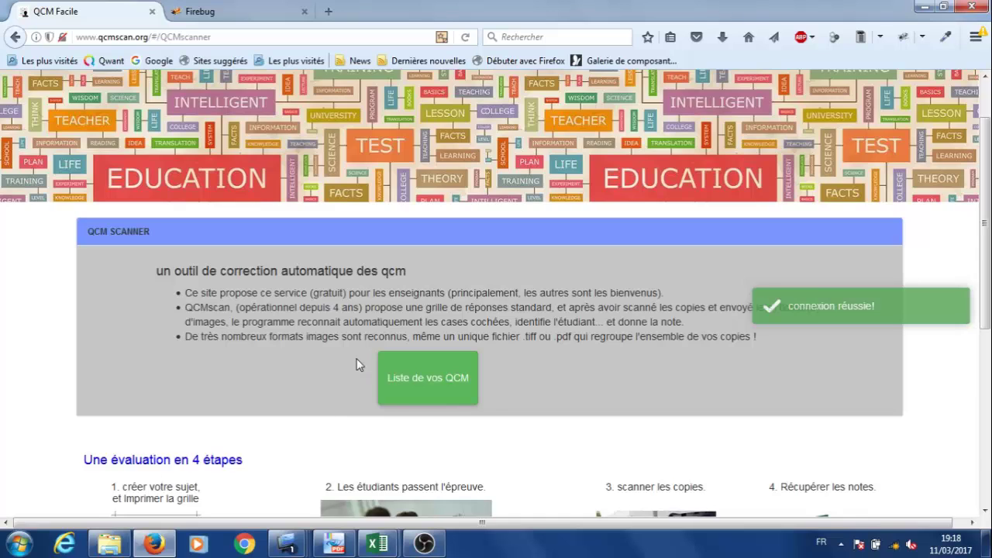
# Step: Open the account's list of QCMs and look through the existing entries
pyautogui.scroll(-5, 357, 365)
pyautogui.scroll(3, 357, 365)
pyautogui.click(431, 306)
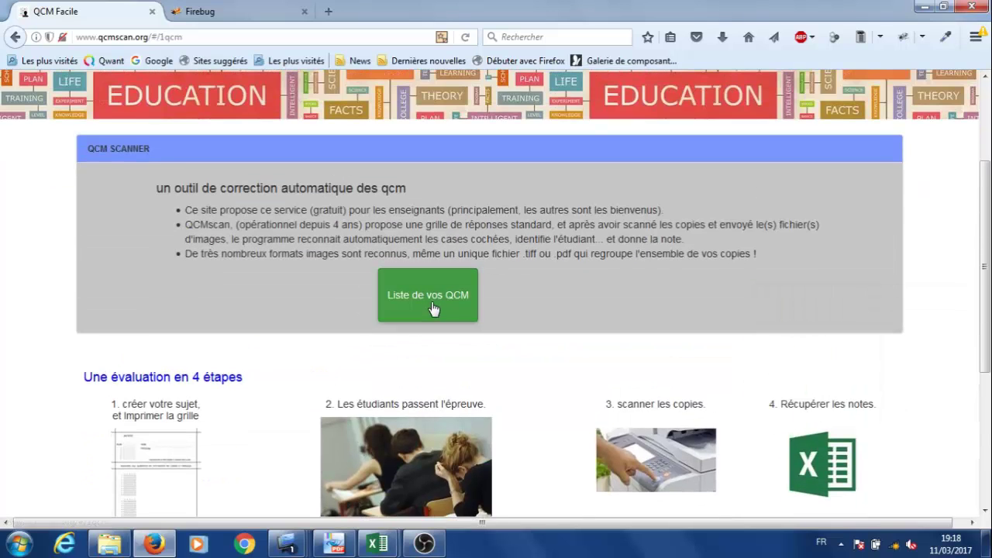
pyautogui.scroll(-5, 429, 316)
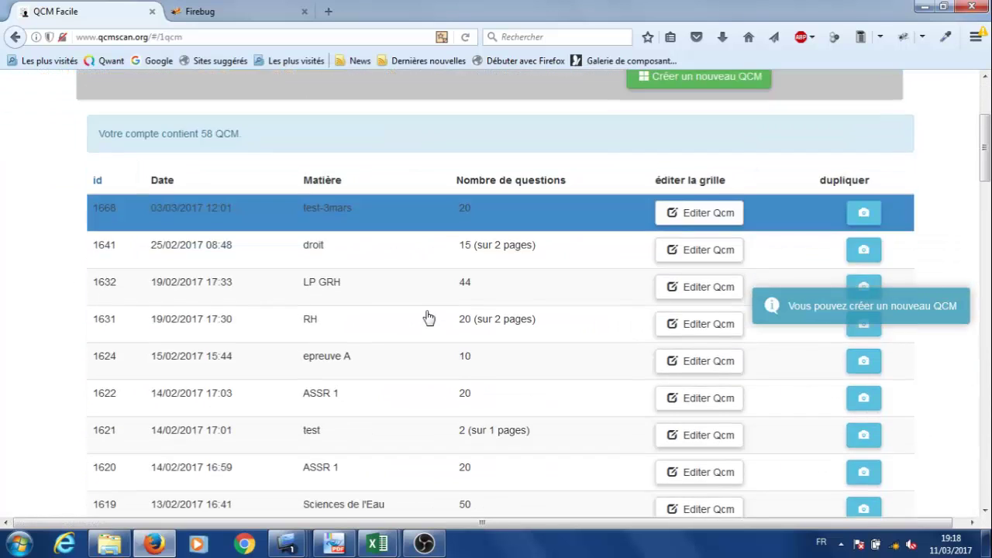
pyautogui.scroll(3, 429, 318)
pyautogui.scroll(3, 428, 317)
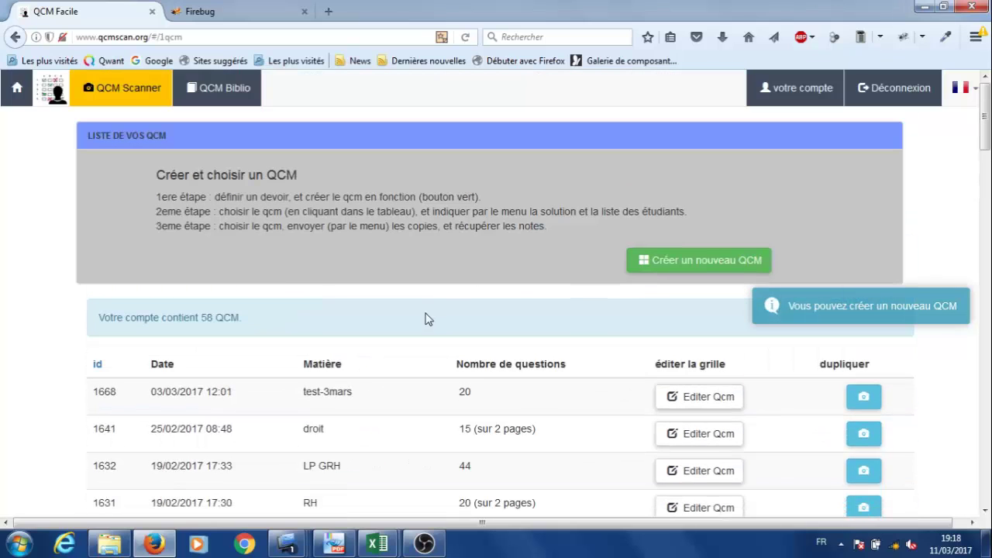
# Step: Start a new QCM of the "Grille de réponse" type with test-qcm as the subject and 44 questions
pyautogui.click(665, 261)
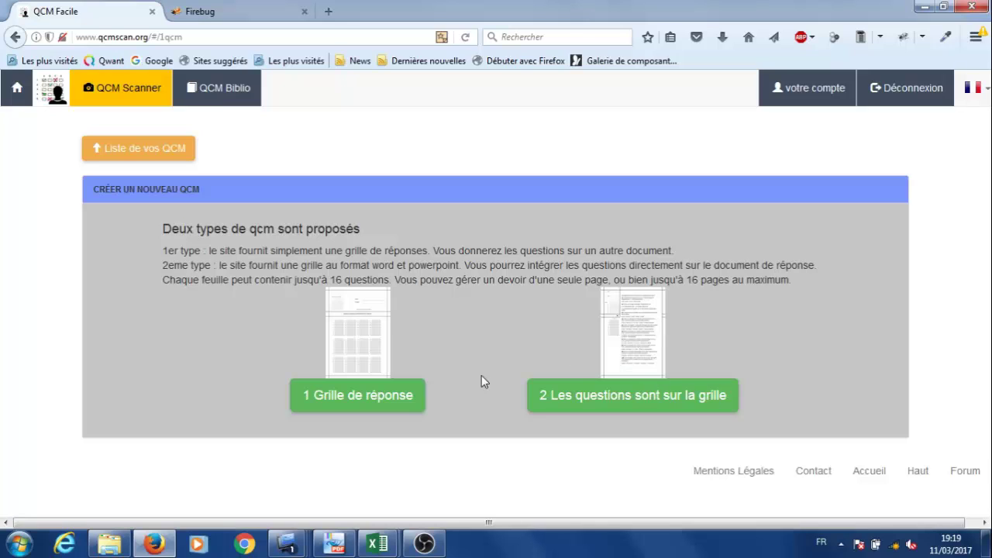
pyautogui.click(383, 399)
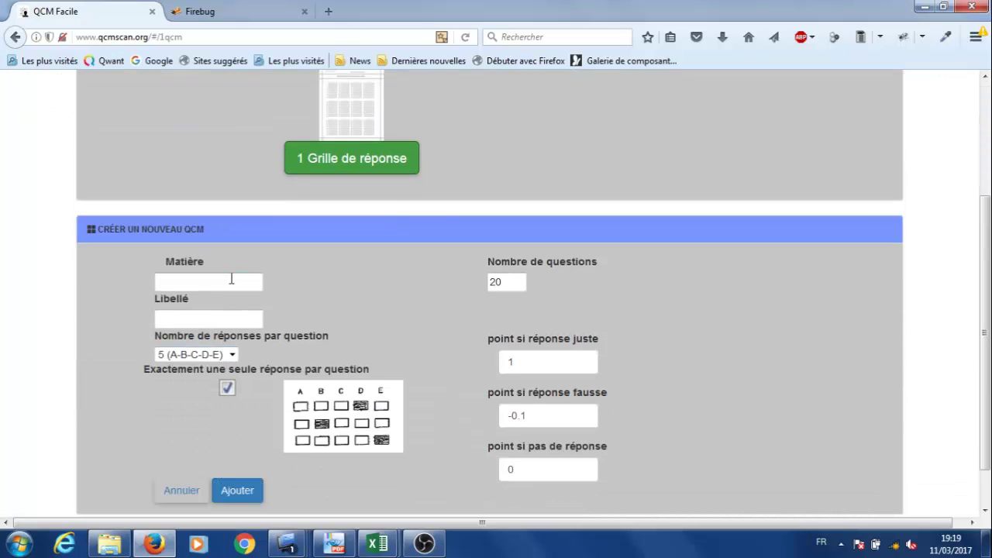
pyautogui.click(232, 280)
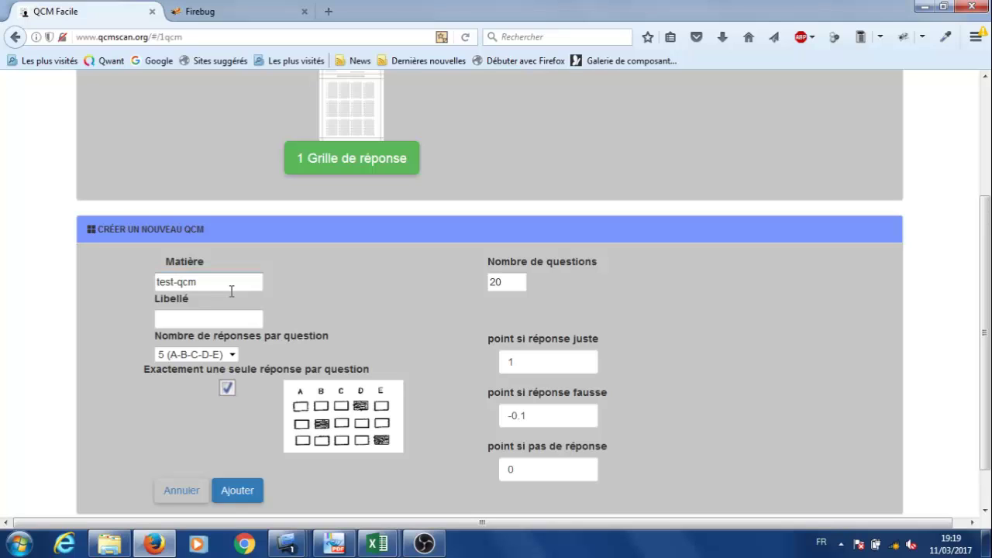
pyautogui.moveTo(517, 283); pyautogui.dragTo(483, 286)
pyautogui.write('44')
# Step: Allow several answers per question and review the points for correct and wrong answers and the grading options
pyautogui.click(227, 387)
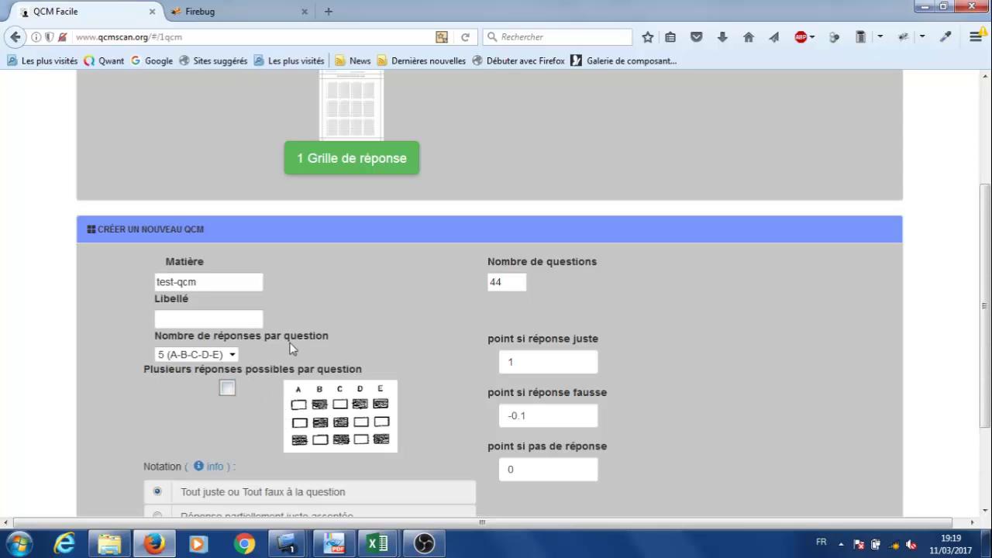
pyautogui.click(550, 362)
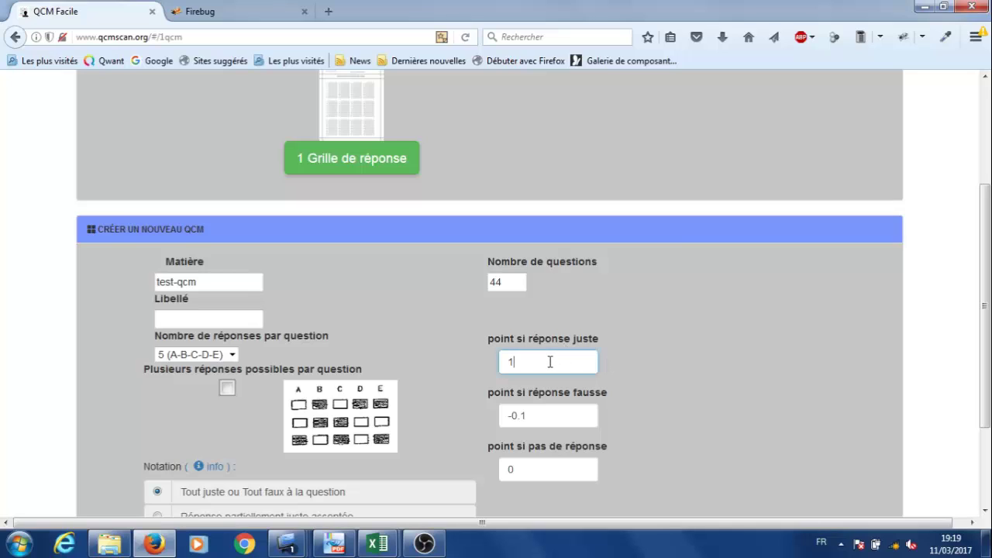
pyautogui.click(543, 411)
pyautogui.scroll(-3, 624, 397)
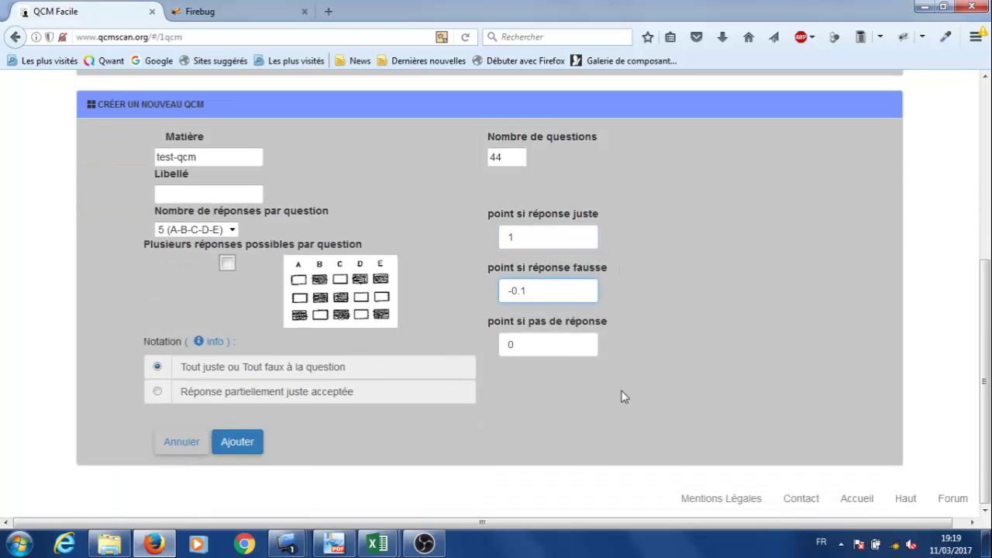
# Step: Add the new test-qcm QCM and open it from the list of QCMs
pyautogui.click(262, 443)
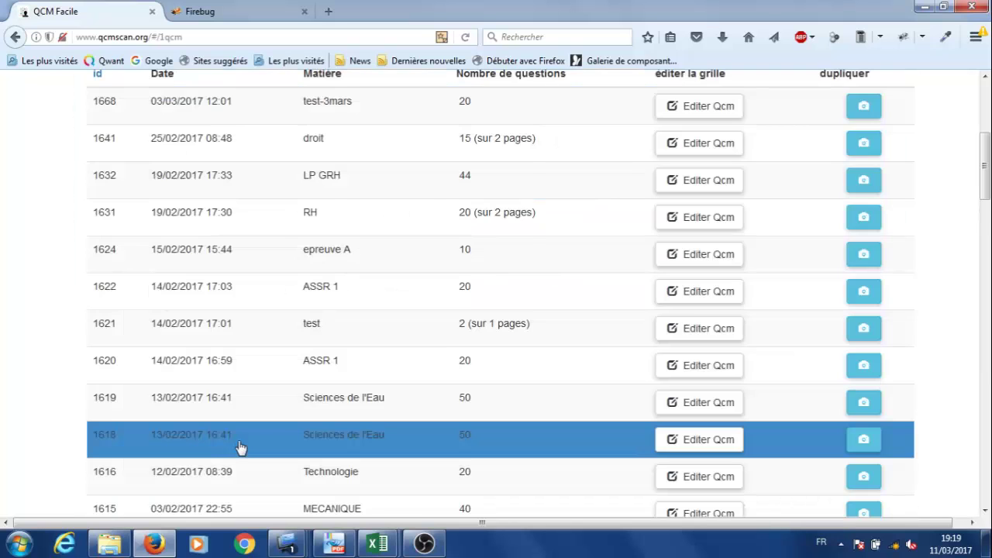
pyautogui.scroll(5, 381, 354)
pyautogui.click(349, 393)
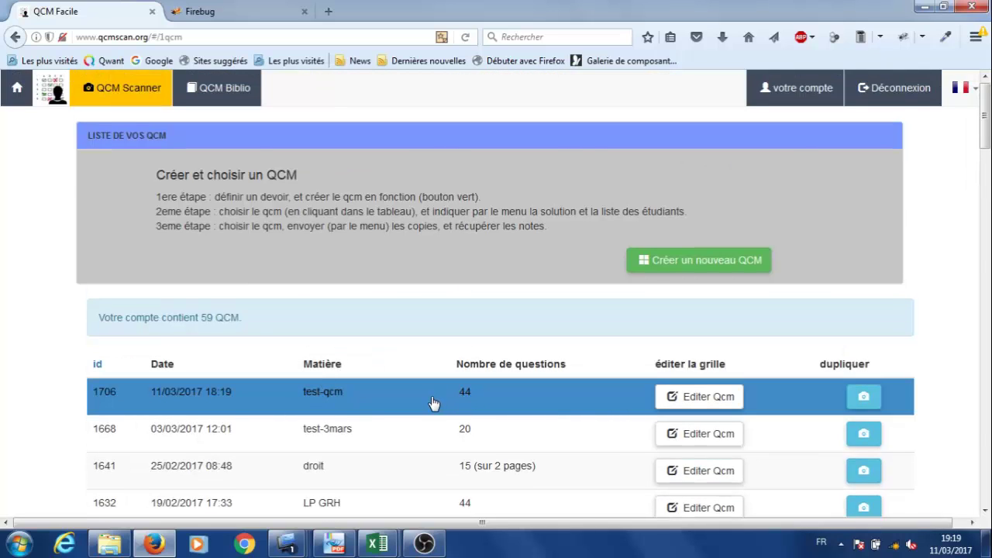
pyautogui.click(432, 401)
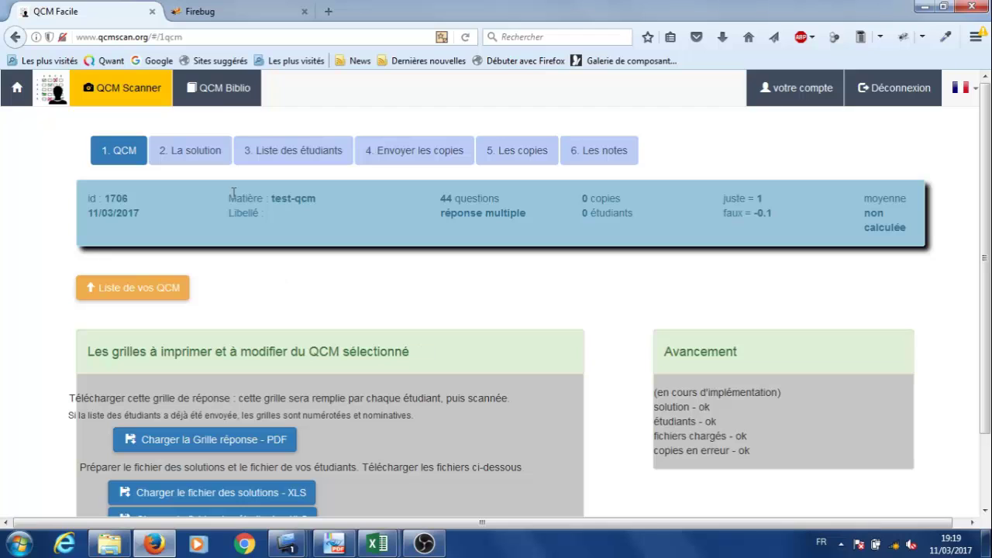
# Step: Open the blank answer grid PDF for test-qcm, look through its header and answer boxes, and close it
pyautogui.scroll(-2, 243, 241)
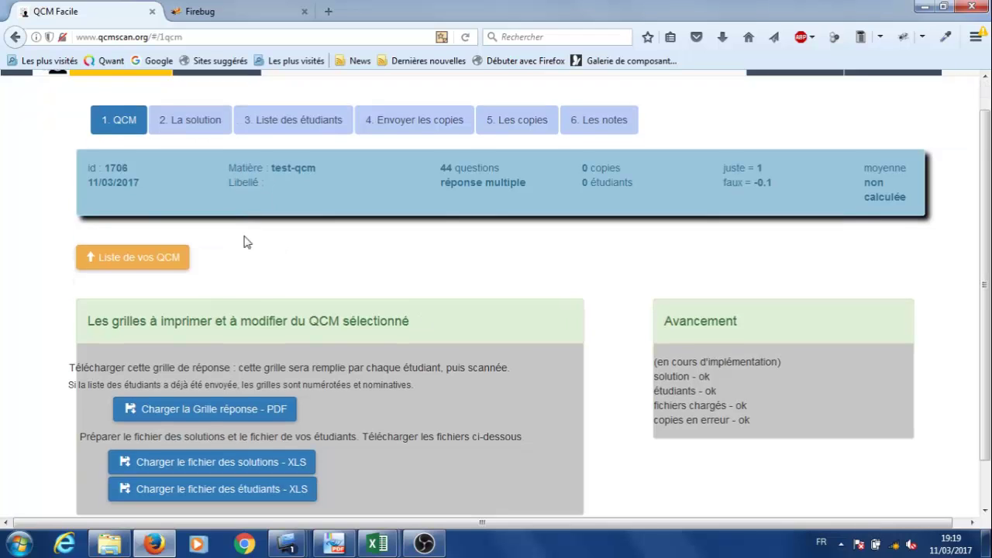
pyautogui.click(235, 369)
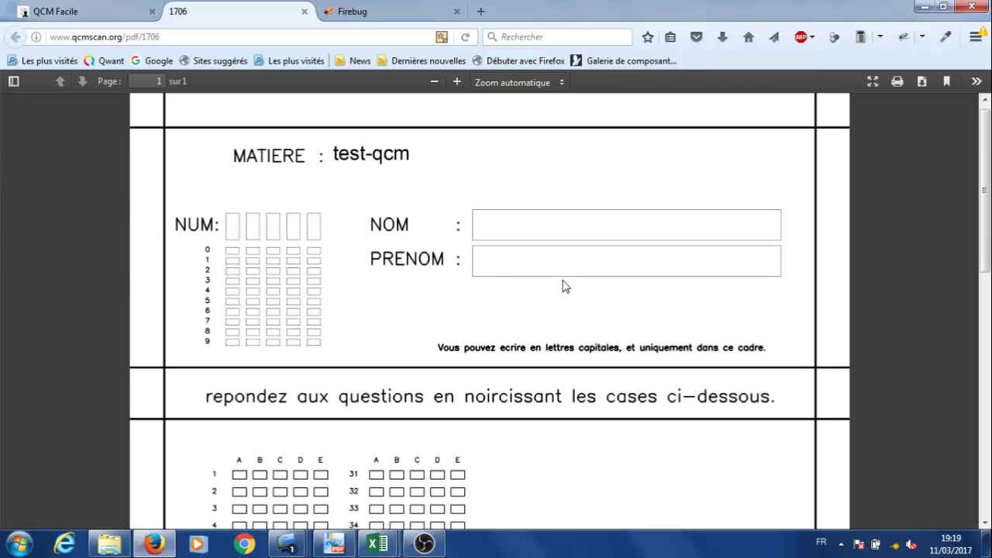
pyautogui.scroll(-10, 564, 287)
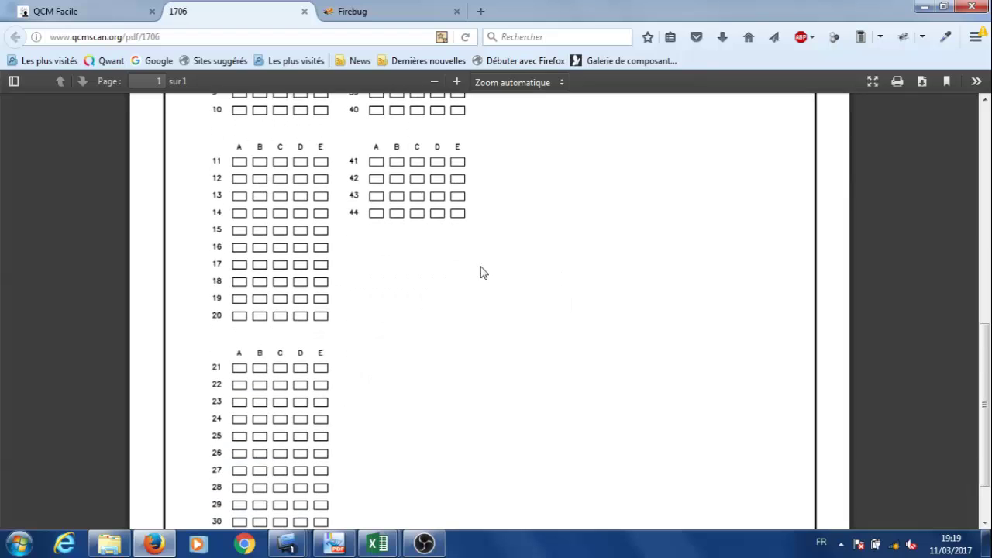
pyautogui.scroll(10, 594, 261)
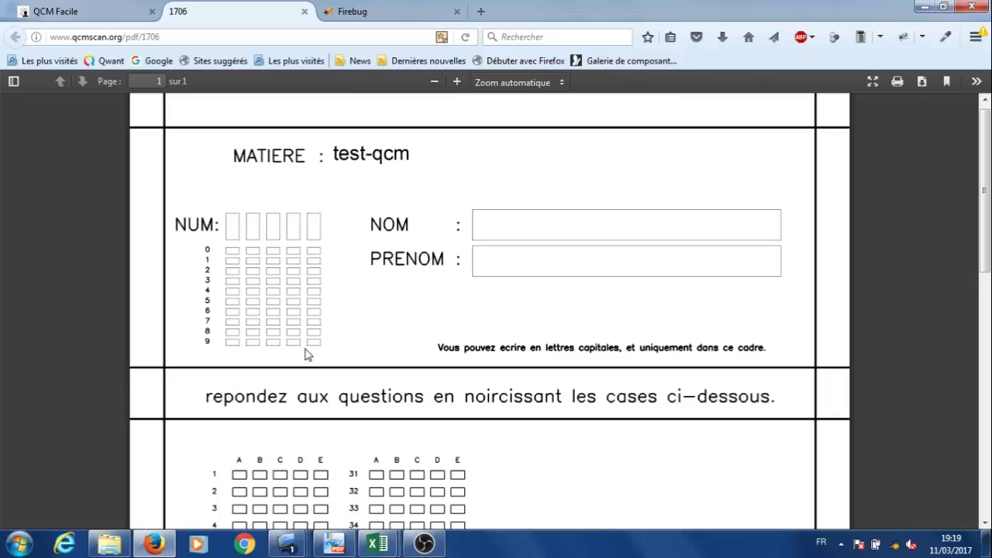
pyautogui.click(304, 12)
pyautogui.click(304, 12)
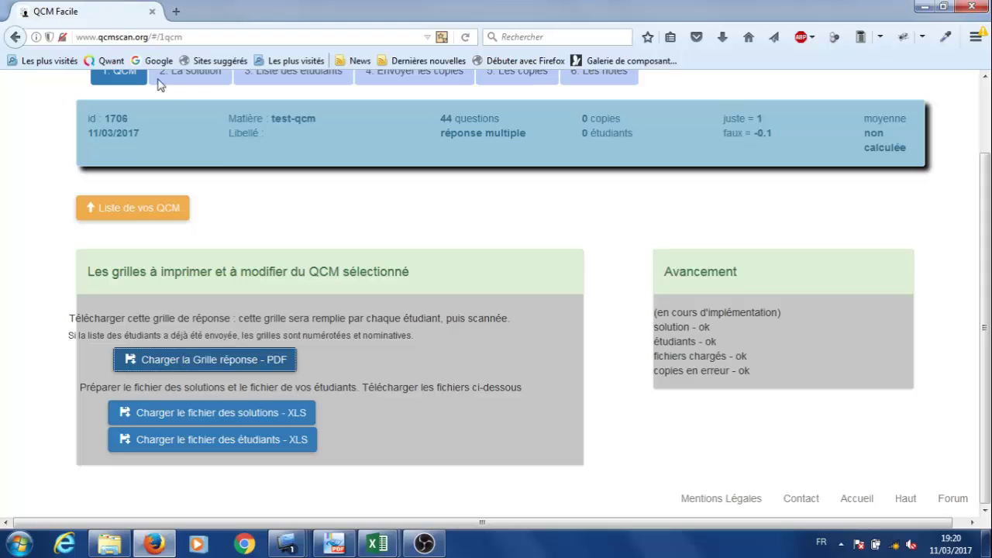
# Step: Upload solution-qcm-338 as the solution file for test-qcm
pyautogui.scroll(2, 211, 169)
pyautogui.click(194, 155)
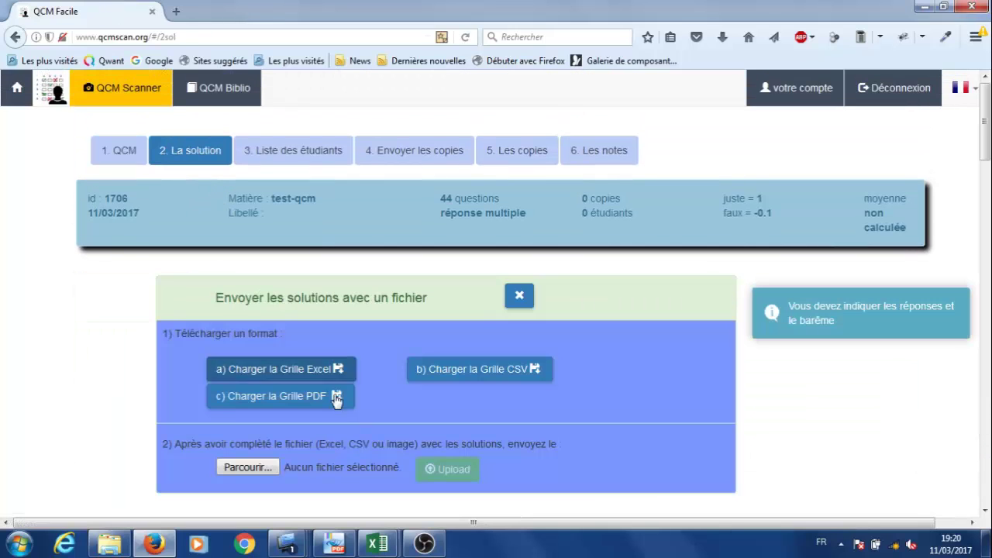
pyautogui.click(271, 468)
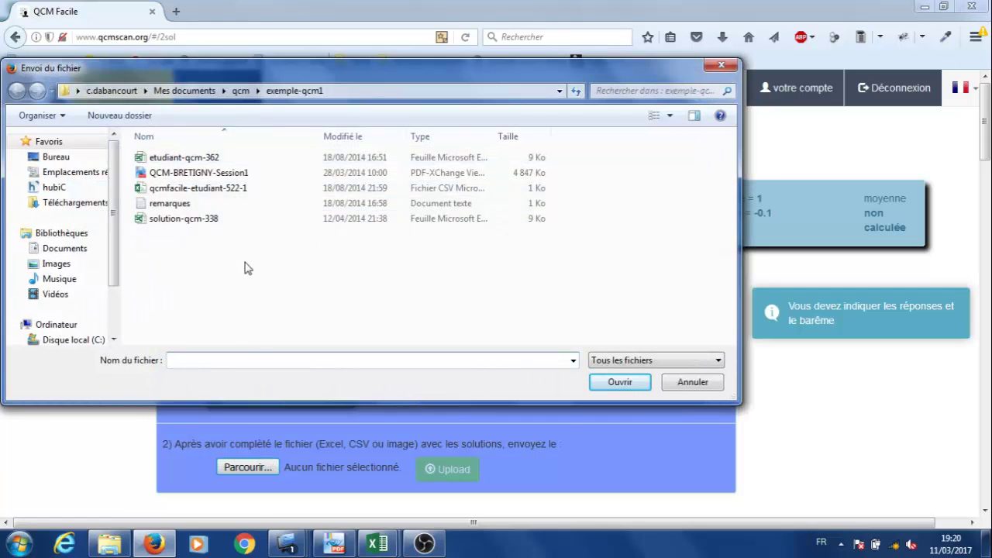
pyautogui.click(183, 220)
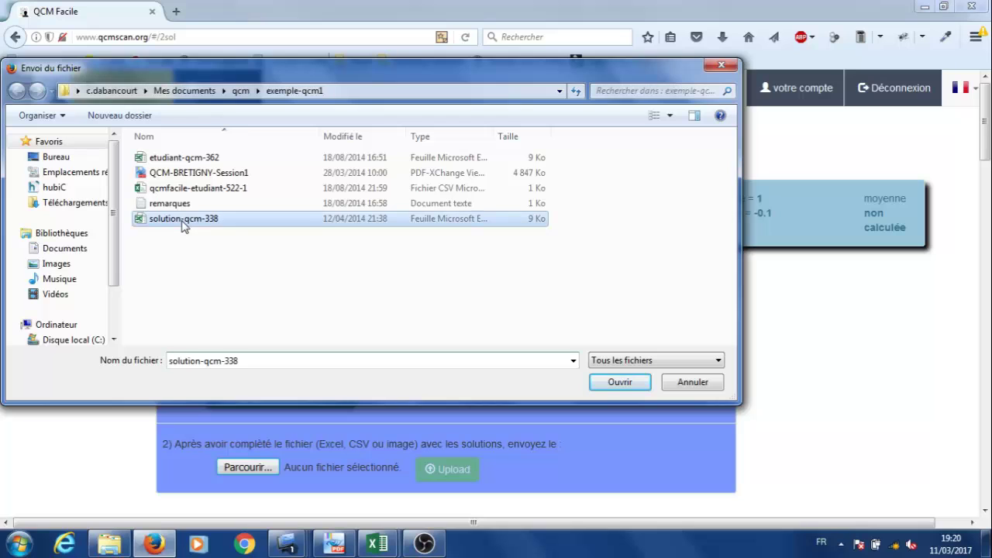
pyautogui.click(621, 381)
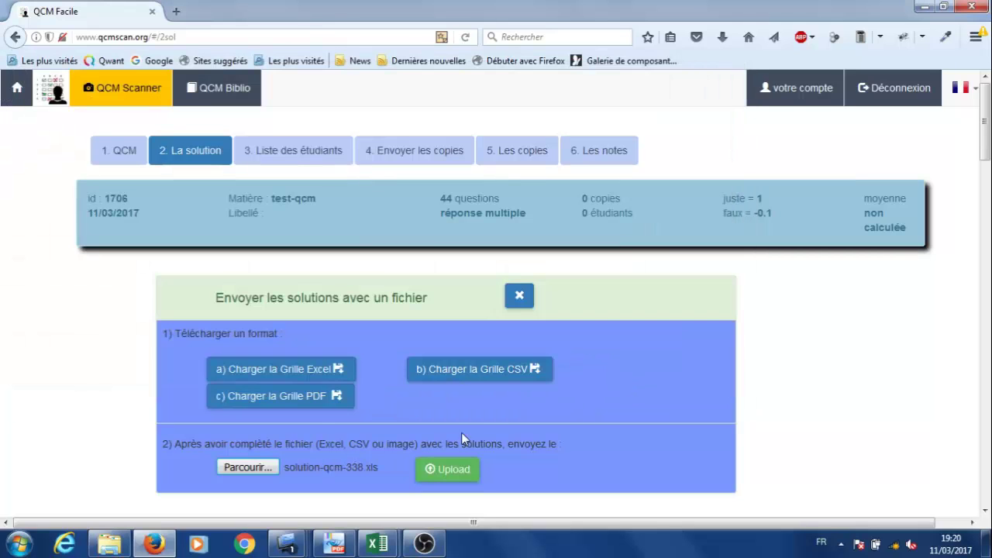
pyautogui.click(459, 471)
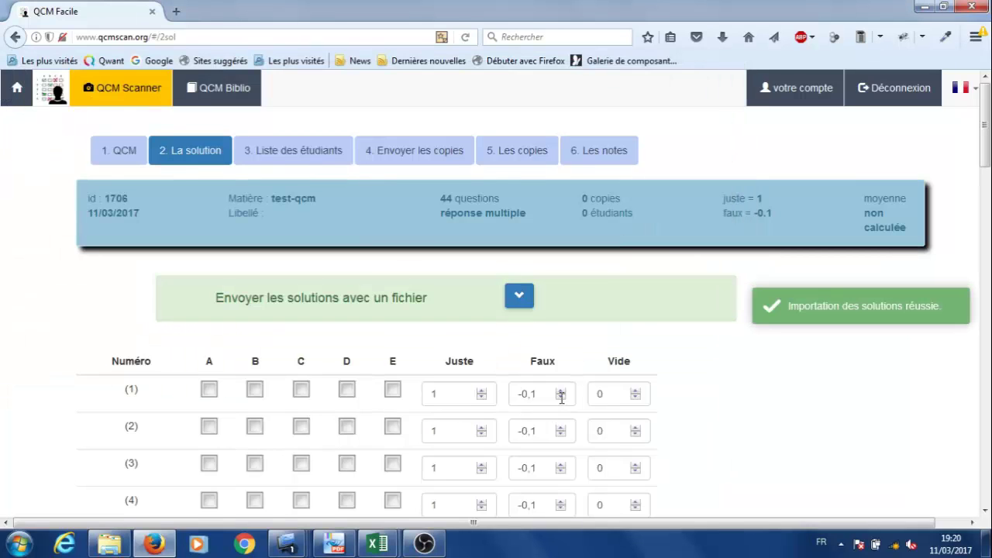
# Step: Try changing question 1's imported answer from B to C, and restore B as its only answer
pyautogui.scroll(-2, 321, 404)
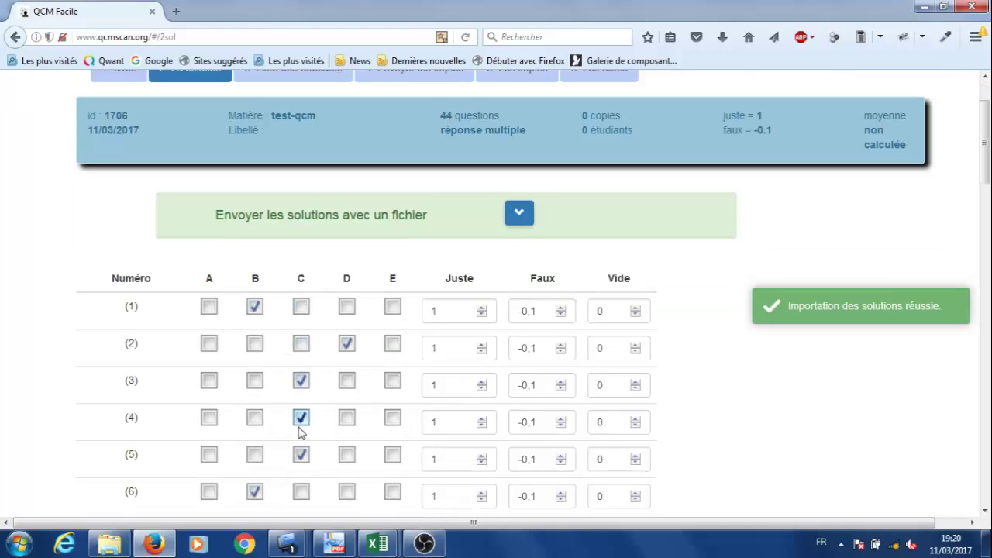
pyautogui.click(301, 309)
pyautogui.click(256, 310)
pyautogui.click(255, 308)
pyautogui.click(302, 308)
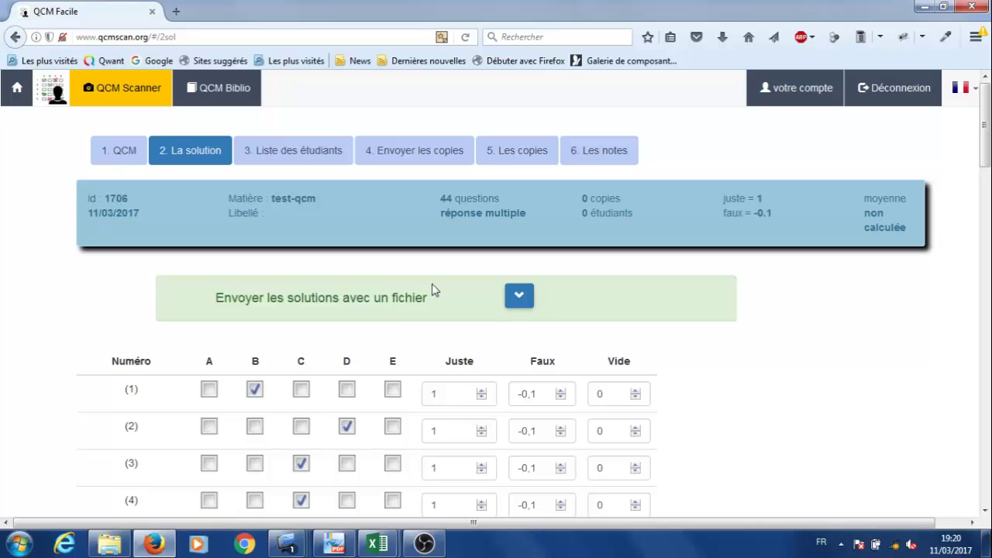
# Step: Import the student list from qcmfacile-etudiant-522-1 into test-qcm and look over the imported students
pyautogui.click(306, 154)
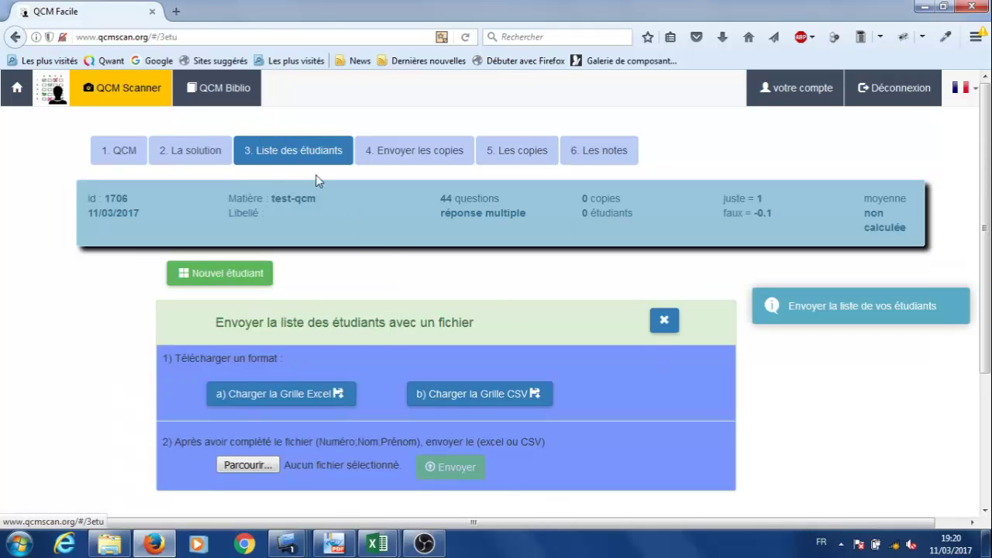
pyautogui.click(271, 463)
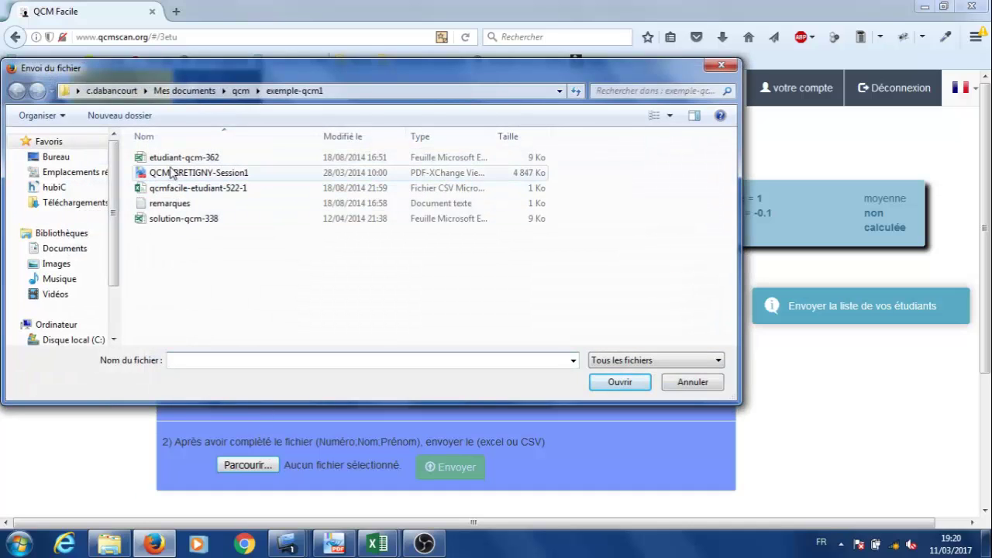
pyautogui.click(167, 188)
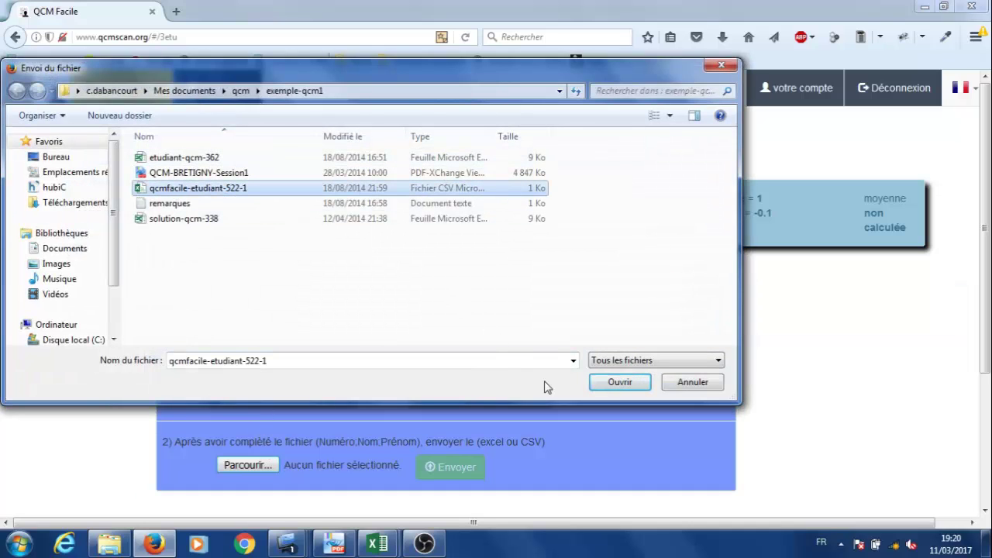
pyautogui.click(605, 381)
pyautogui.click(463, 466)
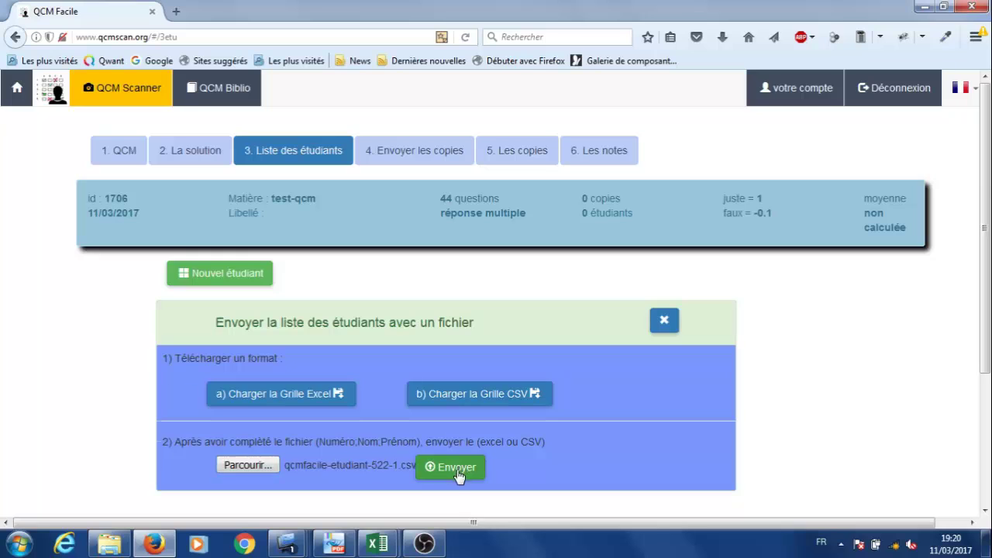
pyautogui.scroll(-4, 566, 380)
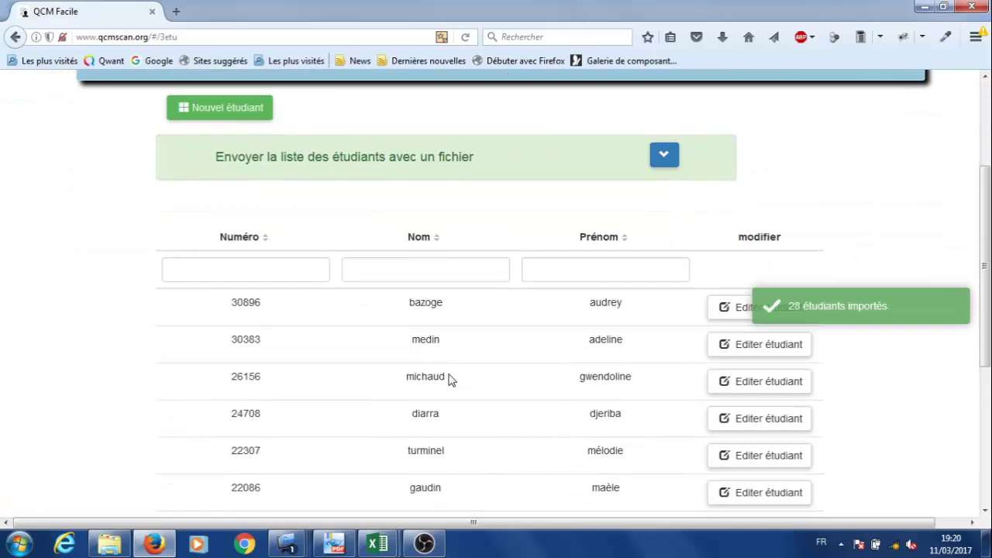
pyautogui.scroll(2, 449, 397)
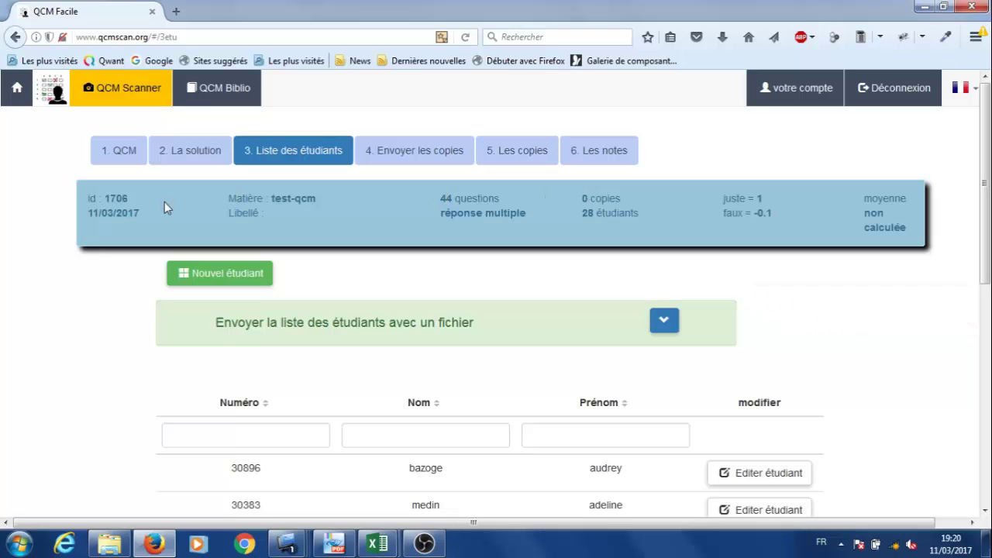
# Step: Open the pre-filled answer sheets PDF with one page per student, look through the first sheets and close it
pyautogui.click(120, 154)
pyautogui.scroll(-2, 38, 256)
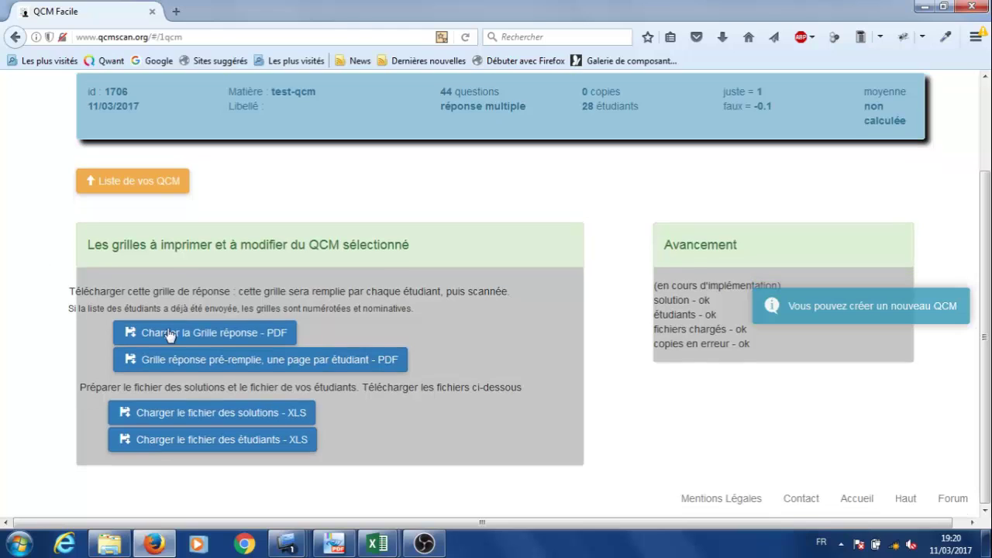
pyautogui.click(304, 366)
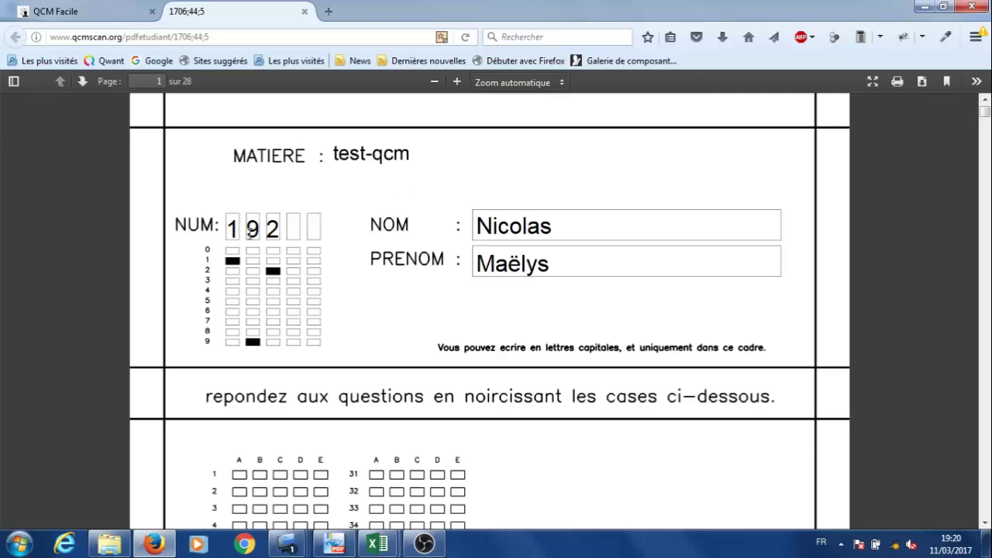
pyautogui.scroll(-15, 476, 264)
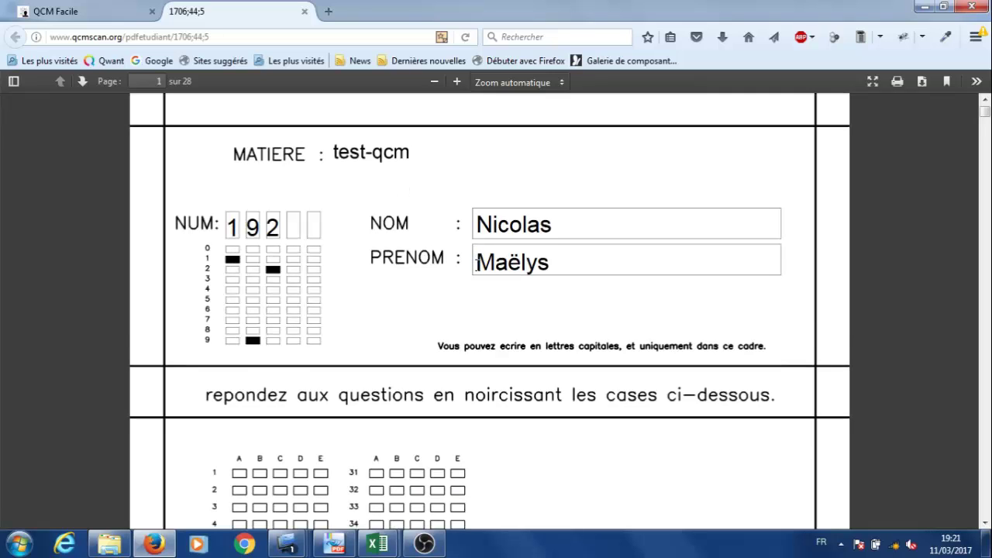
pyautogui.scroll(2, 433, 261)
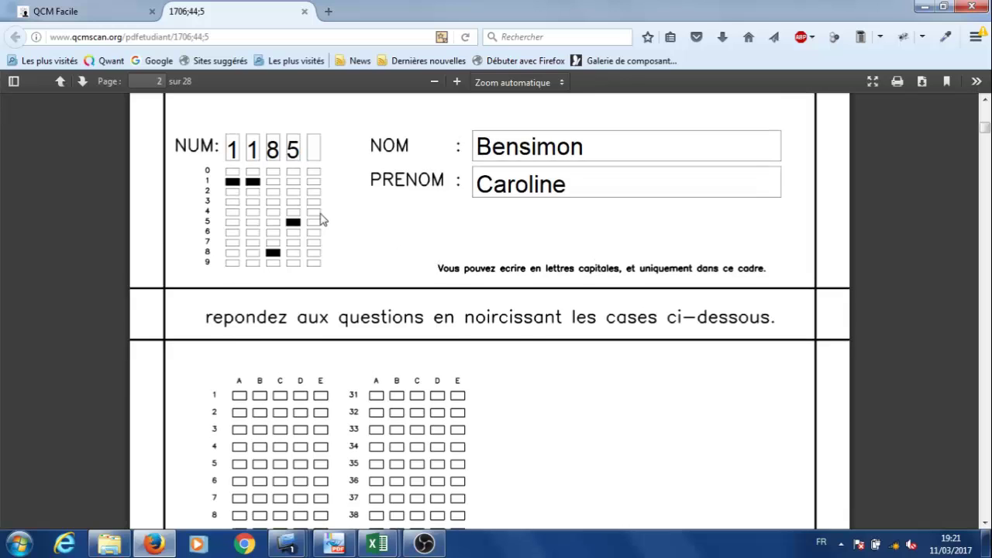
pyautogui.scroll(-20, 470, 284)
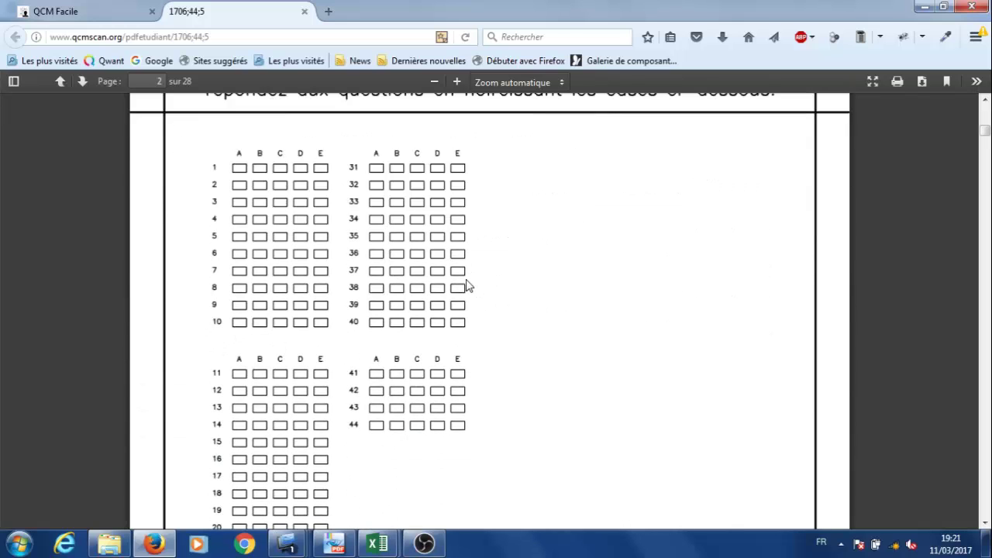
pyautogui.scroll(-6, 465, 287)
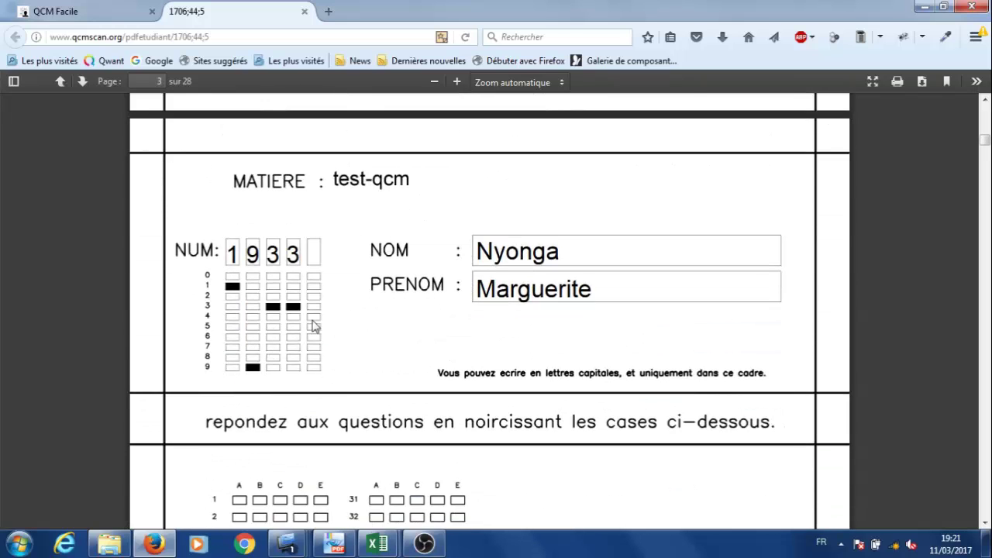
pyautogui.scroll(-1, 310, 323)
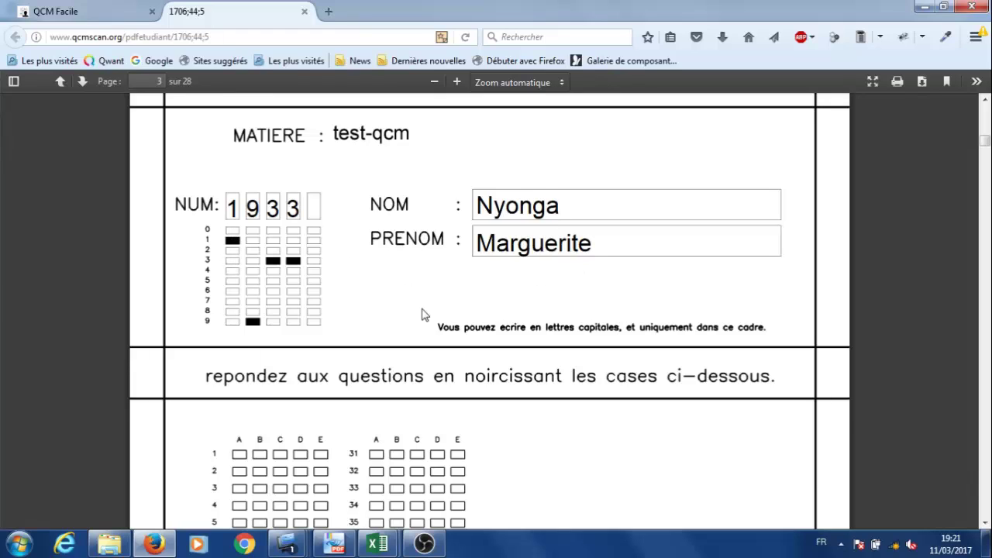
pyautogui.scroll(6, 327, 214)
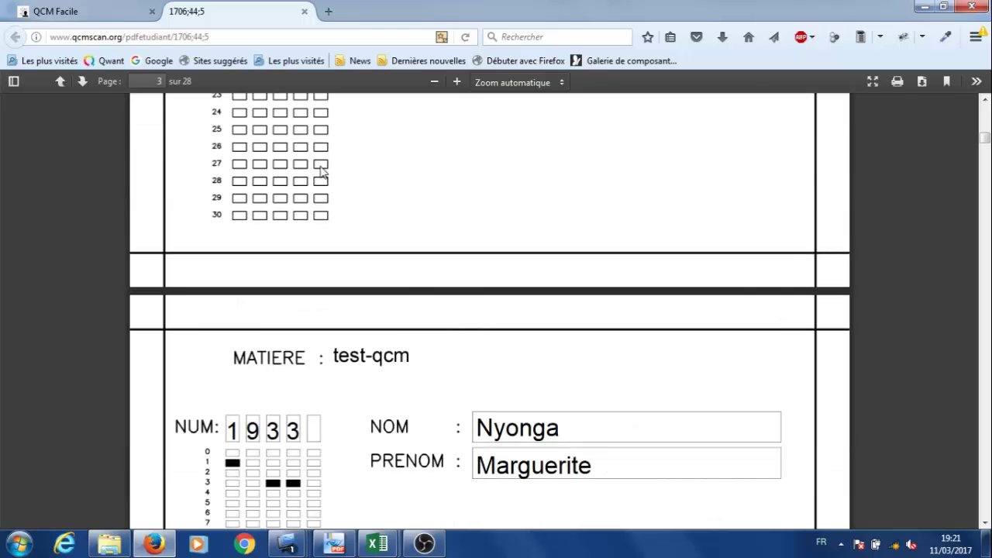
pyautogui.click(304, 11)
pyautogui.scroll(3, 585, 253)
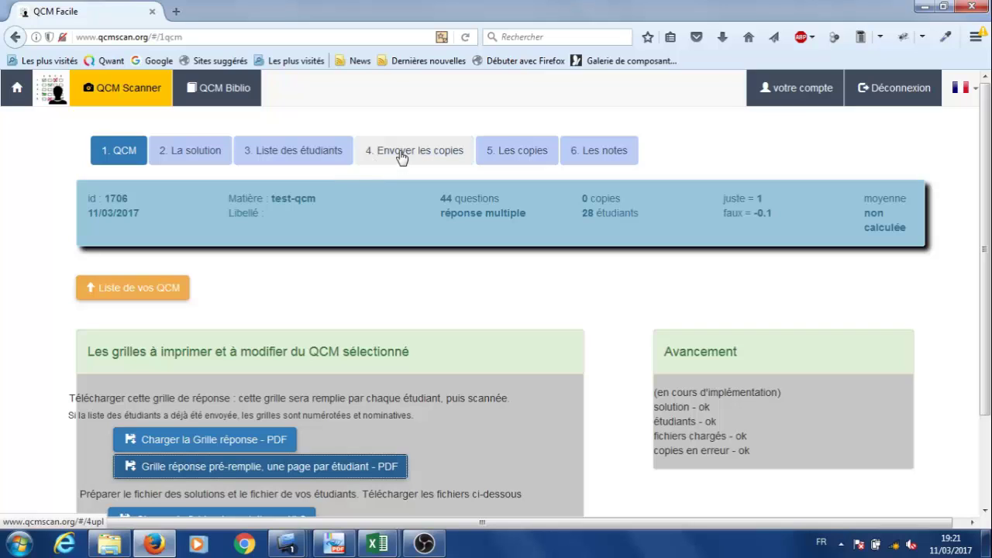
# Step: Switch to PDF-XChange Viewer to examine the scanned student copies in QCM-BRETIGNY-Session1, and return to the QCM page in the browser
pyautogui.click(333, 544)
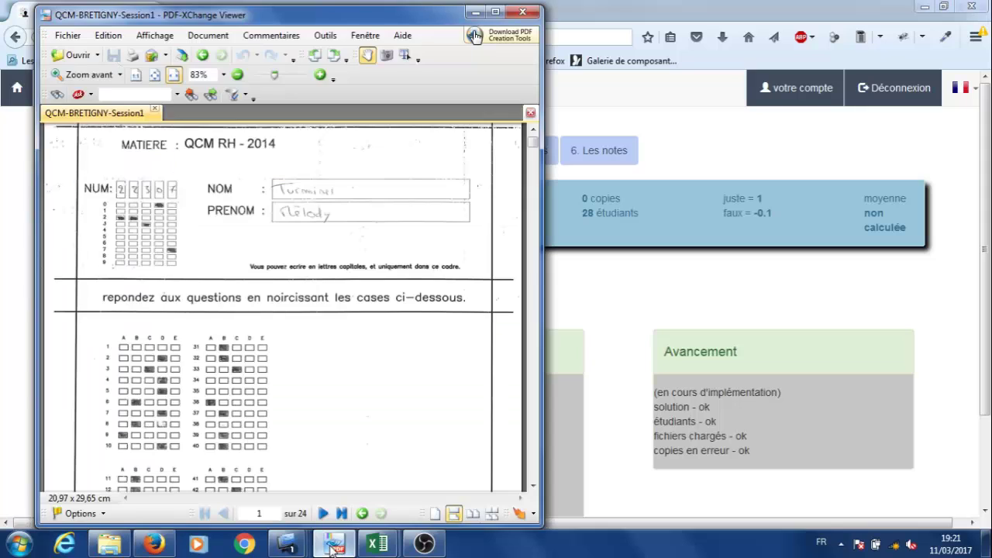
pyautogui.scroll(1, 203, 188)
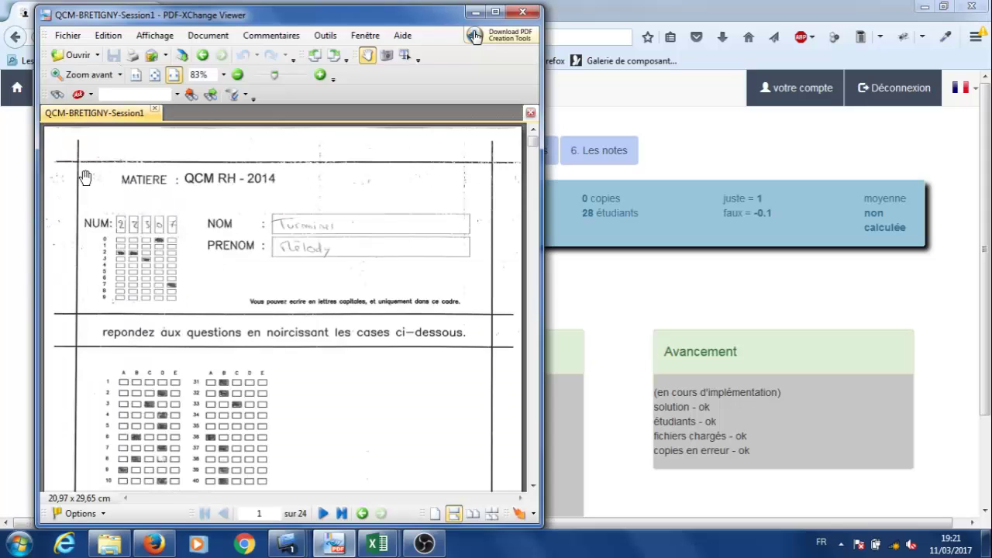
pyautogui.scroll(-10, 148, 169)
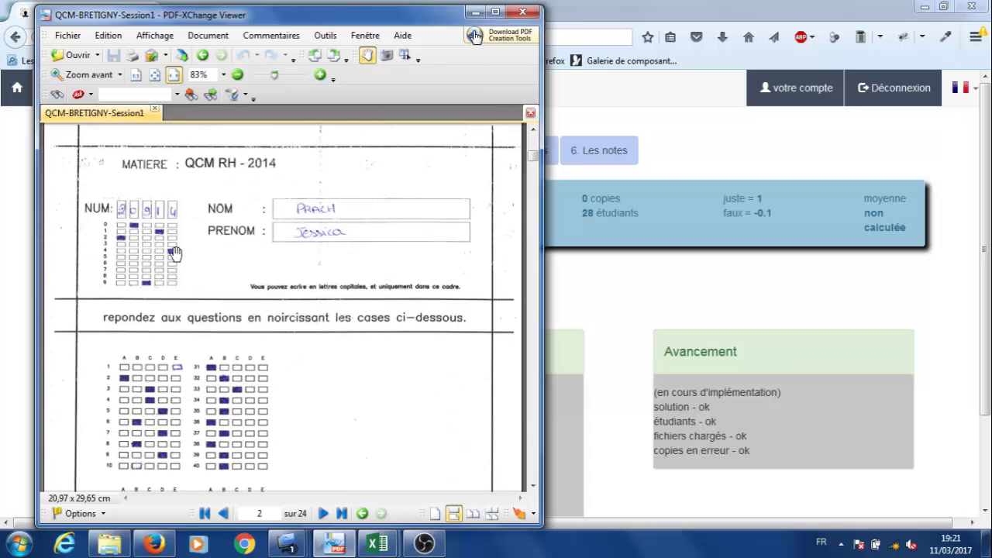
pyautogui.scroll(-2, 323, 263)
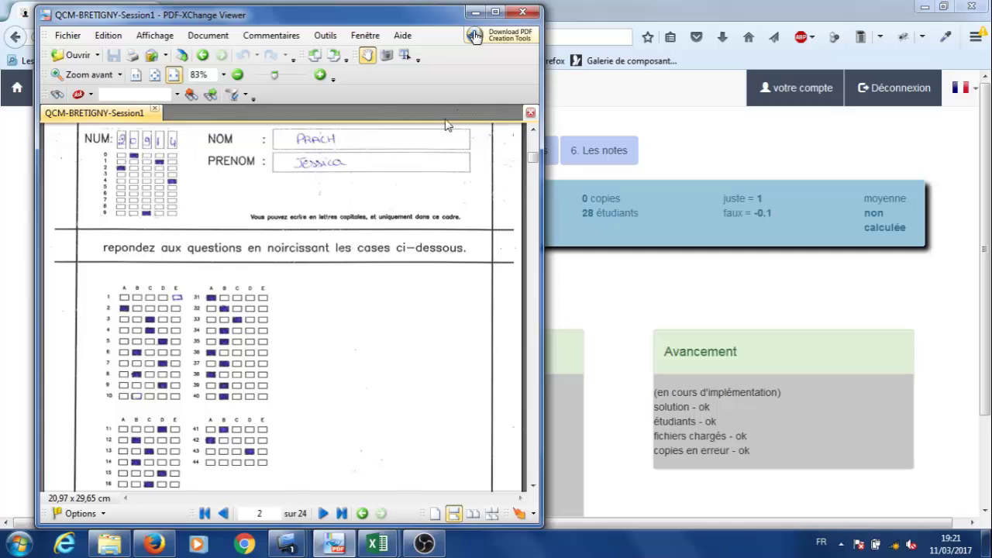
pyautogui.click(618, 303)
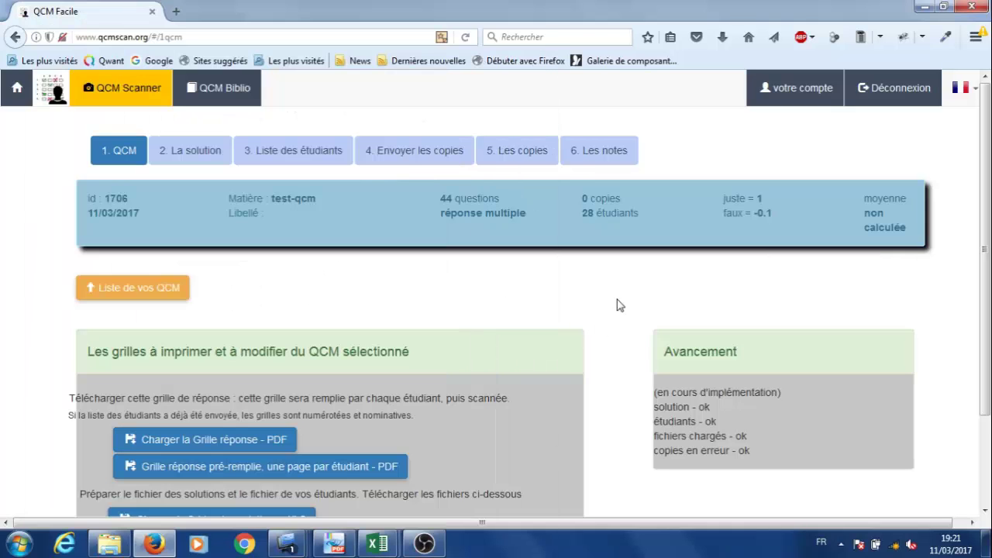
# Step: Upload the scanned student copies from QCM-BRETIGNY-Session1 to test-qcm and check the list of sent files
pyautogui.click(392, 156)
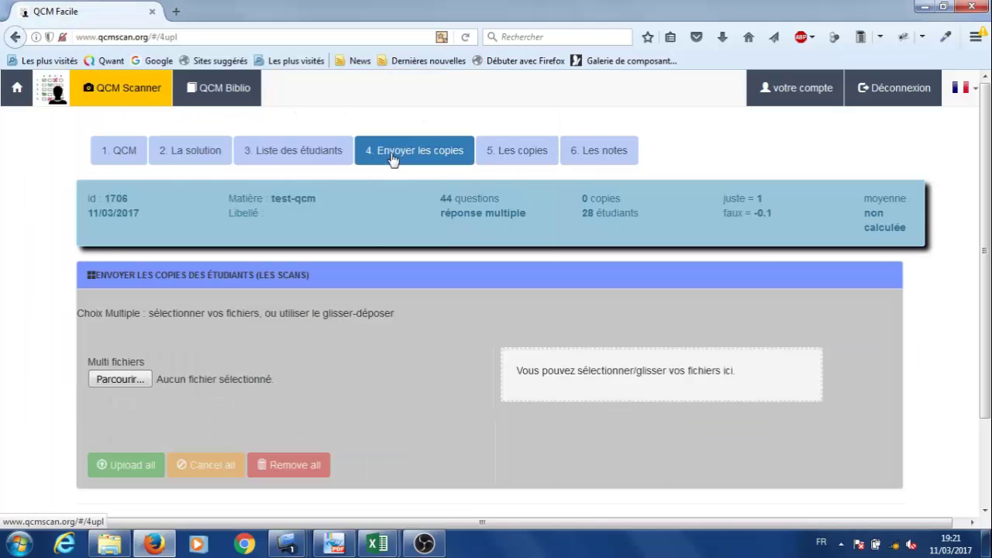
pyautogui.click(106, 380)
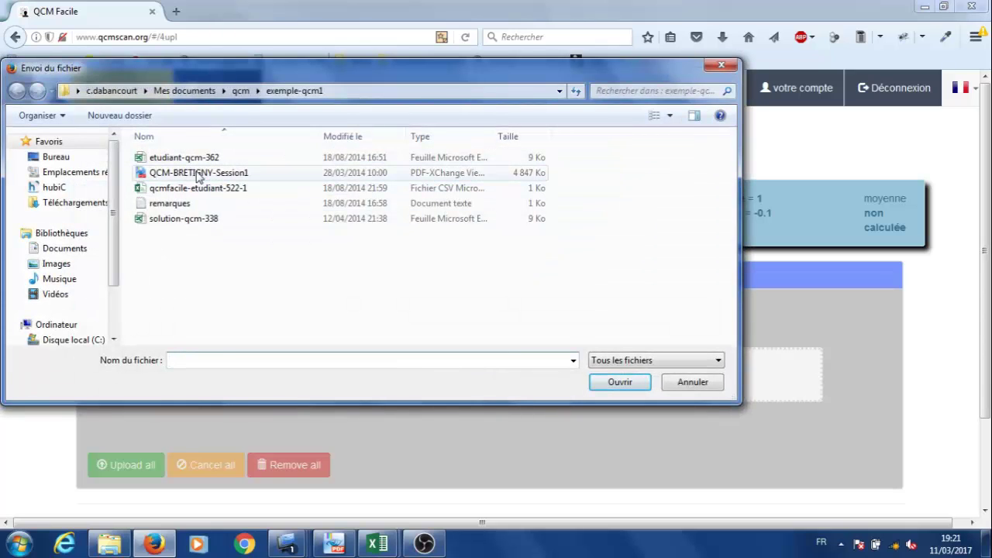
pyautogui.click(248, 173)
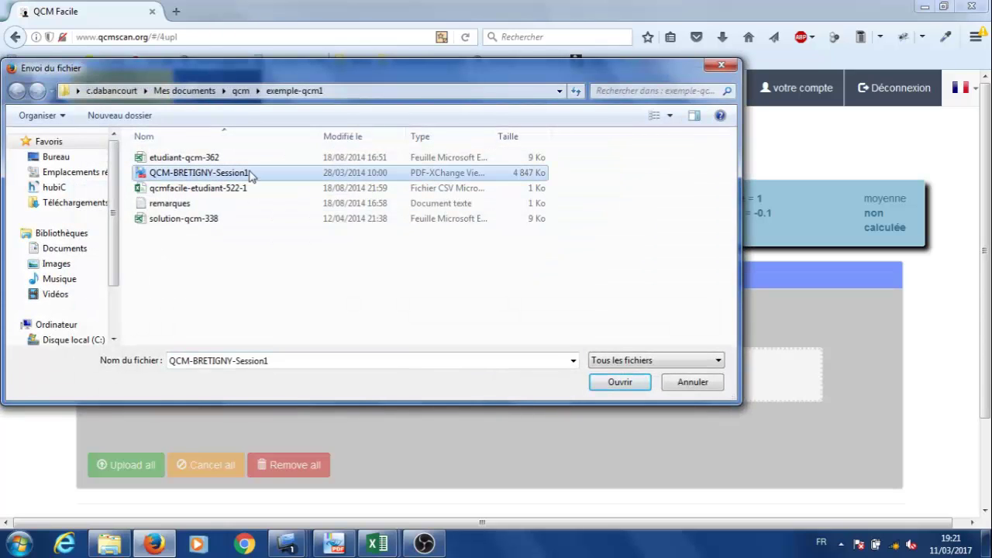
pyautogui.click(594, 380)
pyautogui.click(127, 465)
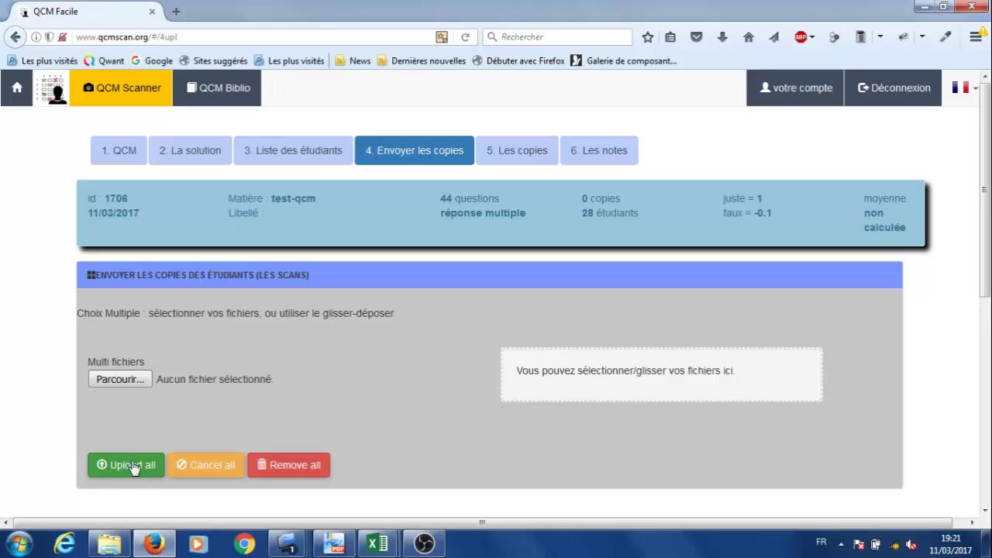
pyautogui.scroll(-2, 362, 315)
pyautogui.scroll(-4, 361, 308)
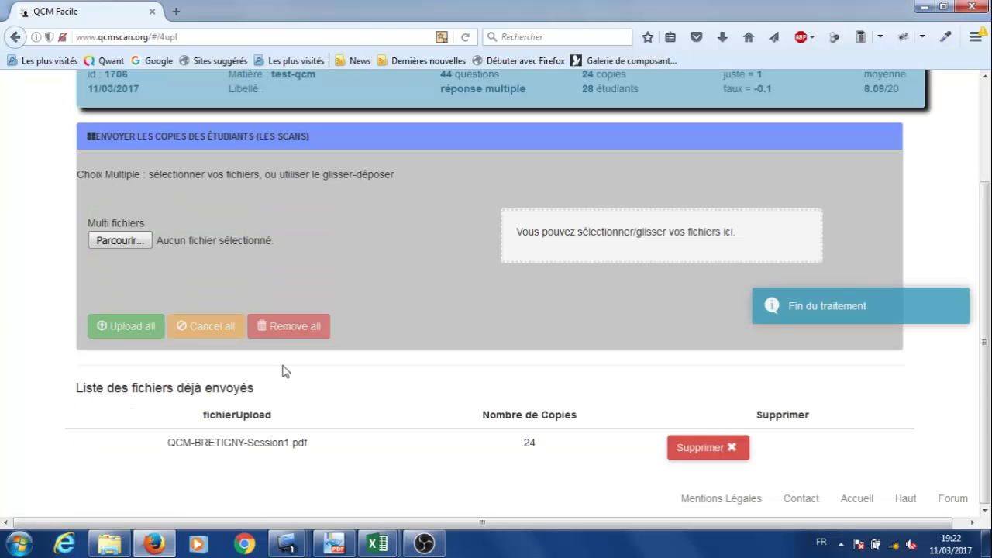
pyautogui.scroll(3, 408, 360)
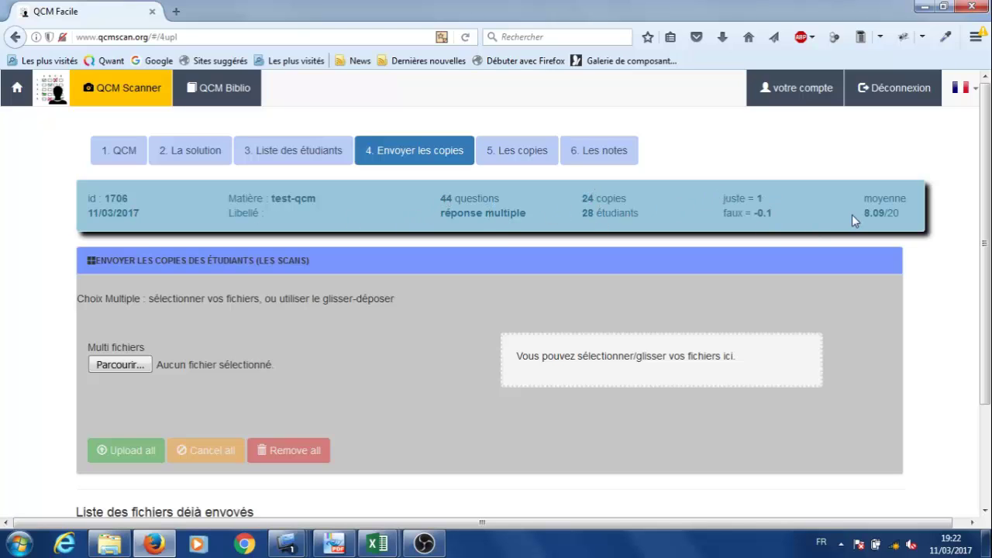
# Step: List the corrected copies sorted by note from highest to lowest, and open the second copy in the list
pyautogui.click(492, 151)
pyautogui.scroll(-2, 522, 203)
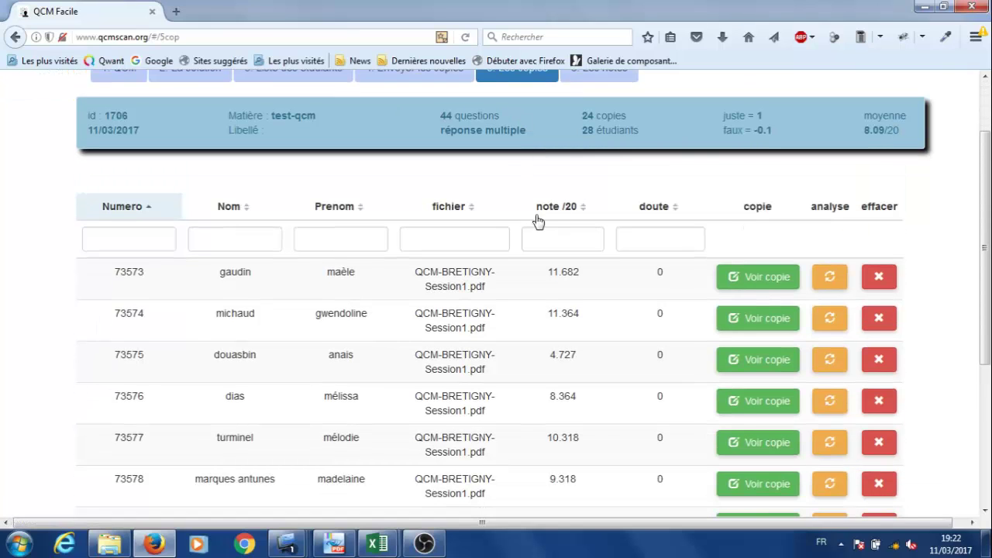
pyautogui.click(563, 212)
pyautogui.click(563, 213)
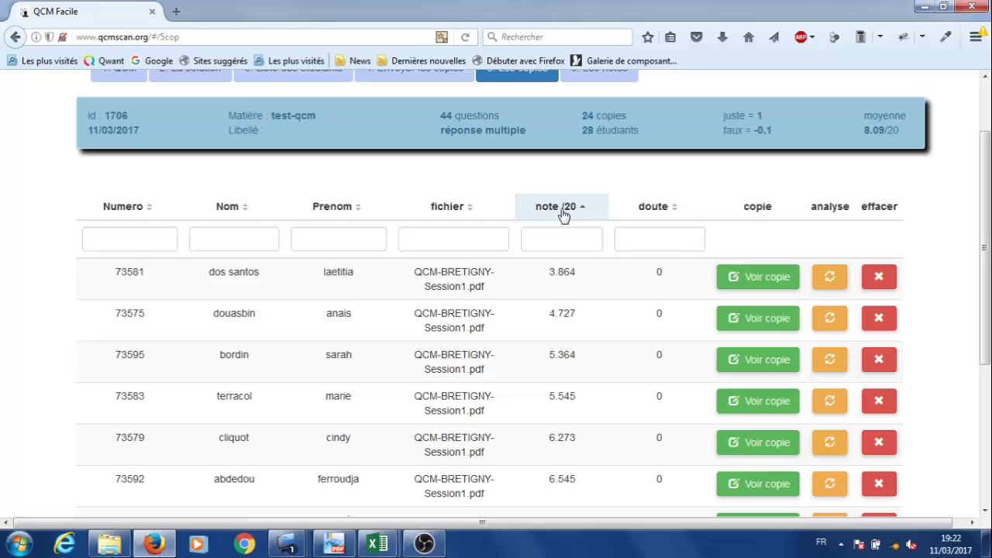
pyautogui.click(563, 213)
pyautogui.click(753, 324)
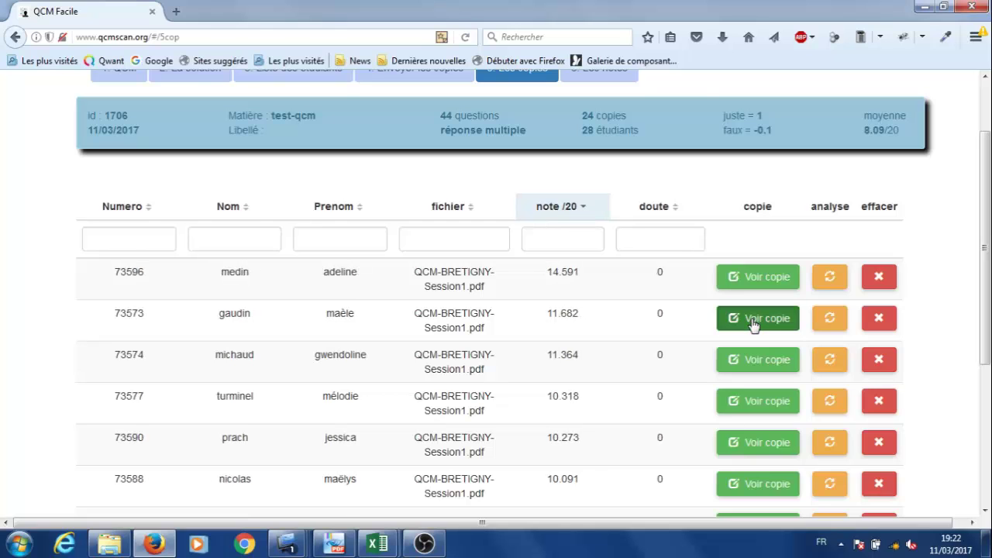
pyautogui.scroll(-4, 664, 317)
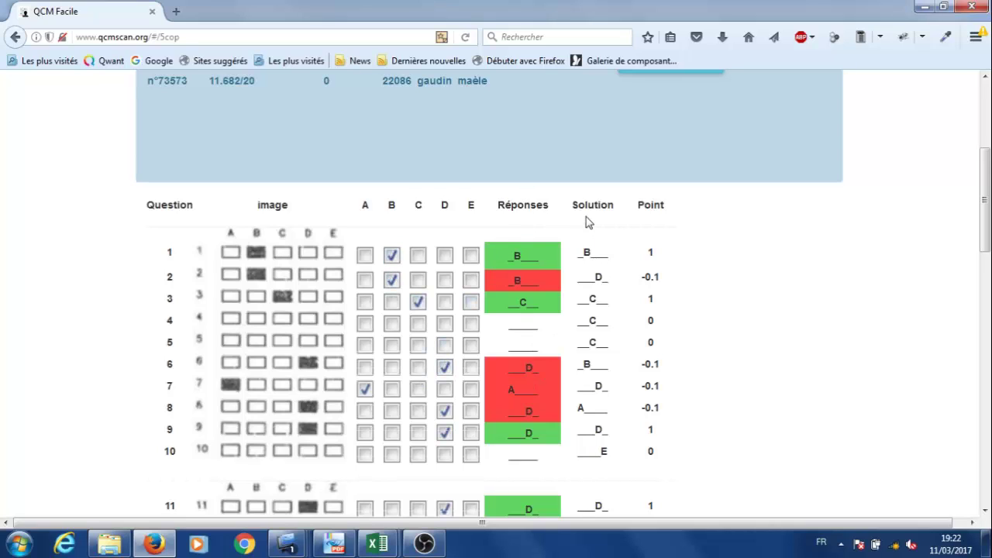
# Step: Try changing question 2's detected answer from B to D on the open copy, and restore B as its only answer
pyautogui.click(444, 280)
pyautogui.click(391, 280)
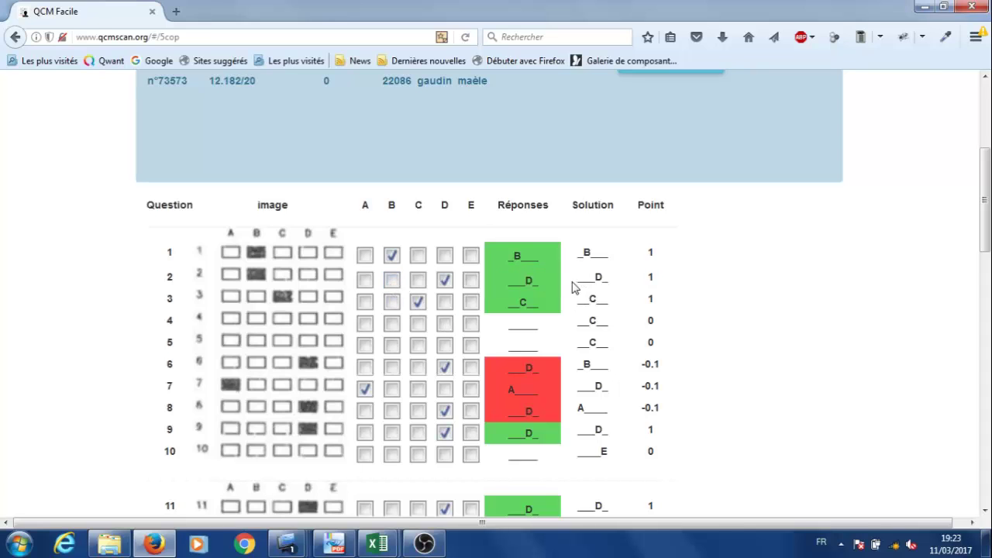
pyautogui.scroll(2, 573, 287)
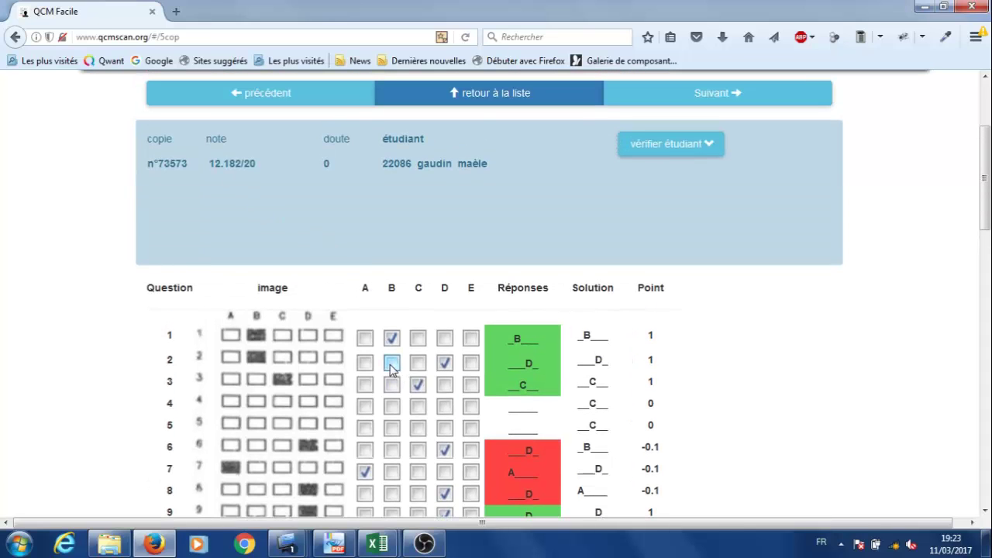
pyautogui.click(391, 362)
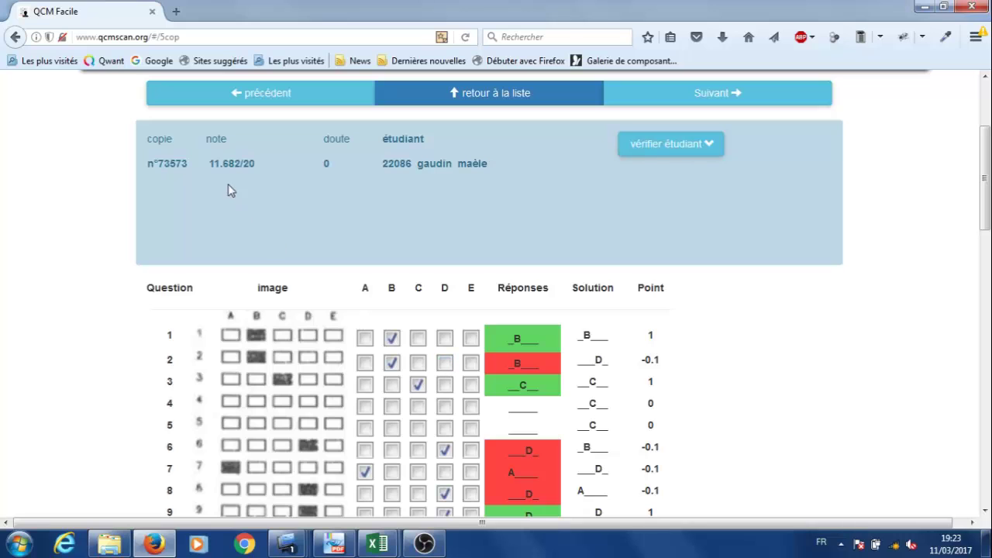
# Step: Advance two copies, view the scanned name and student reassignment options in the student check, and close it
pyautogui.scroll(2, 544, 244)
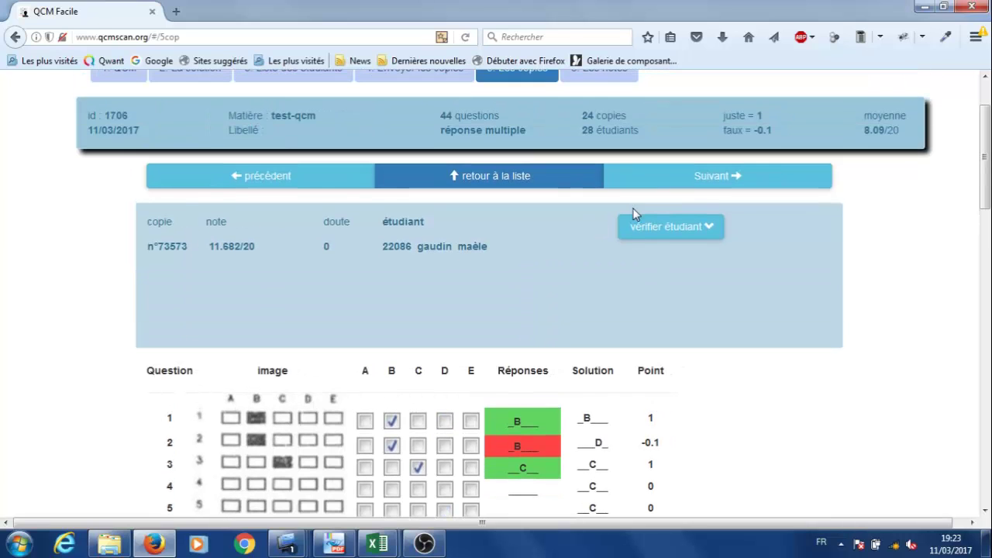
pyautogui.click(702, 177)
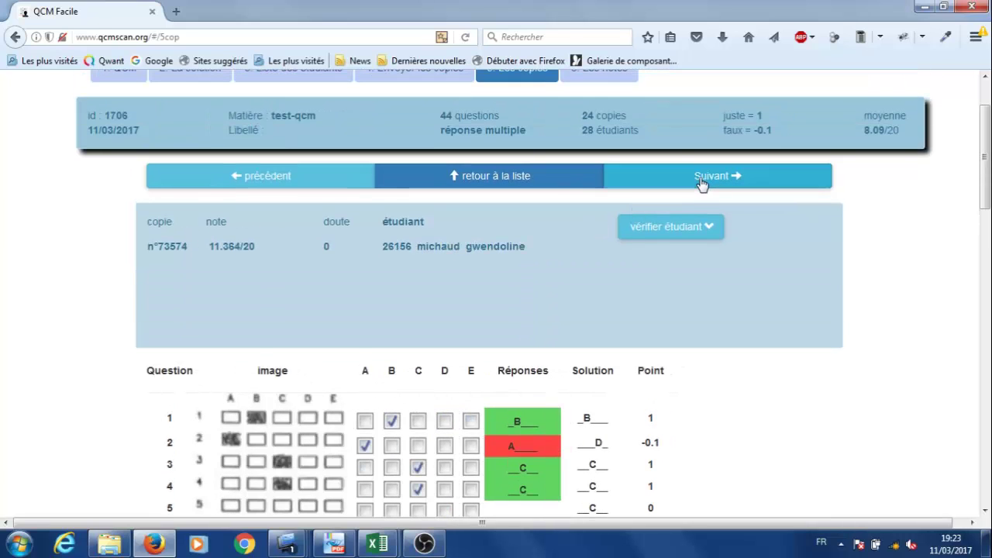
pyautogui.click(702, 180)
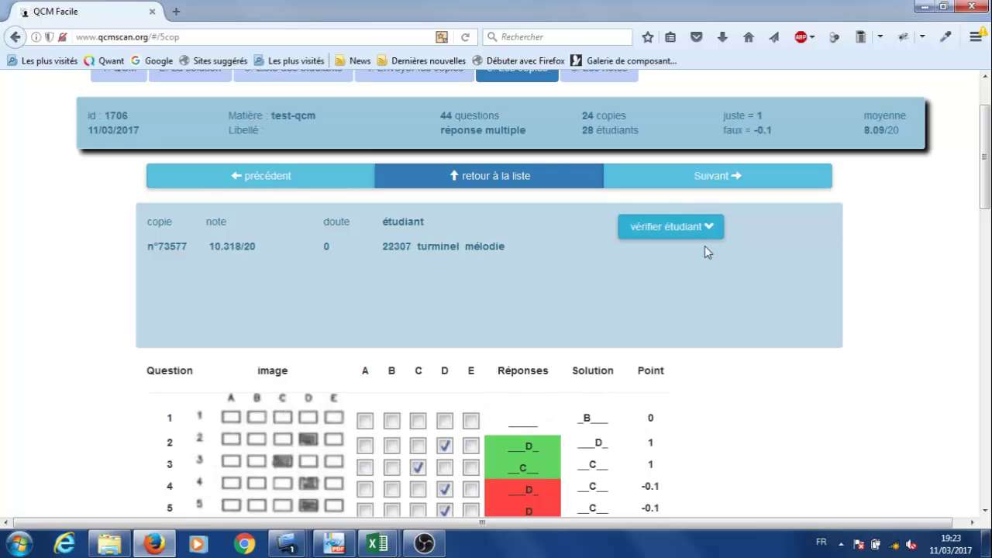
pyautogui.click(677, 245)
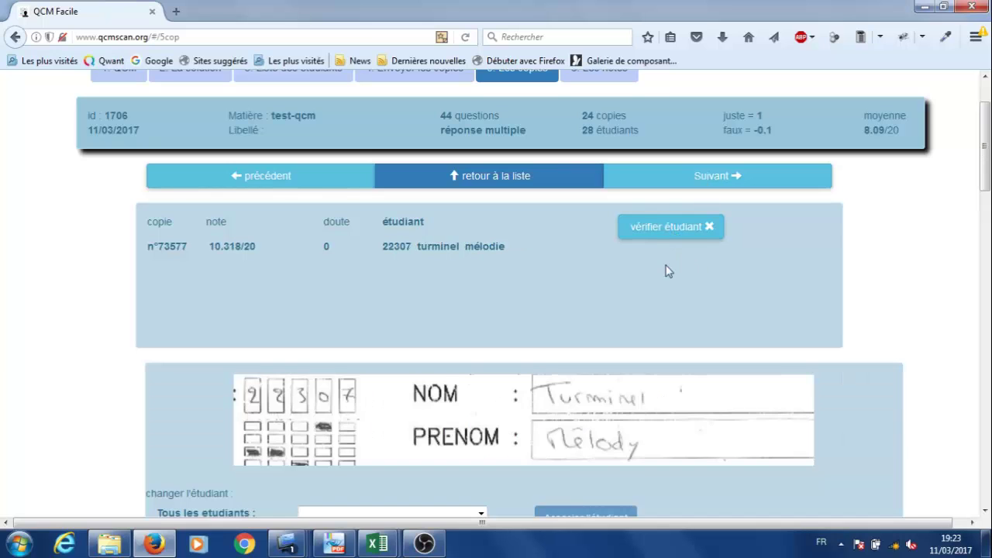
pyautogui.scroll(-5, 664, 270)
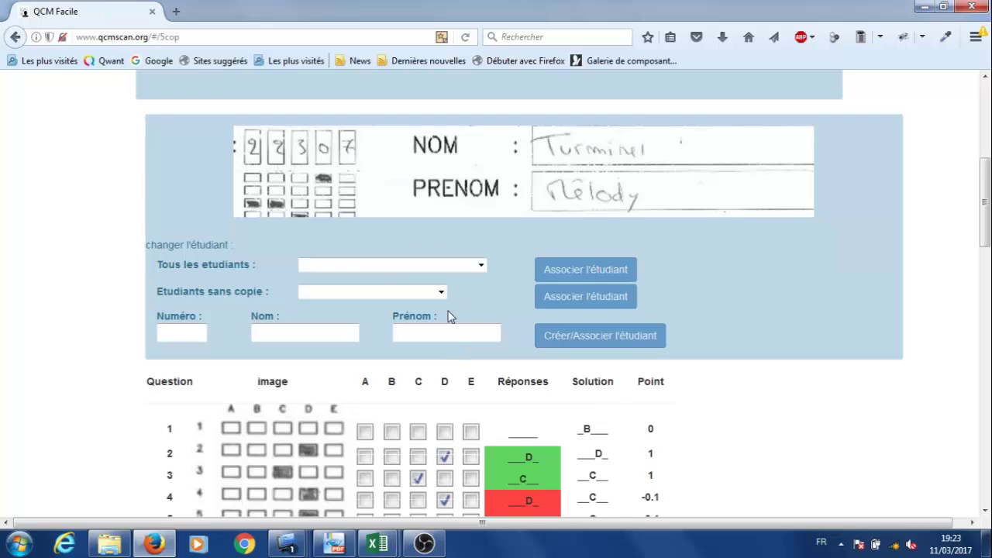
pyautogui.scroll(5, 682, 289)
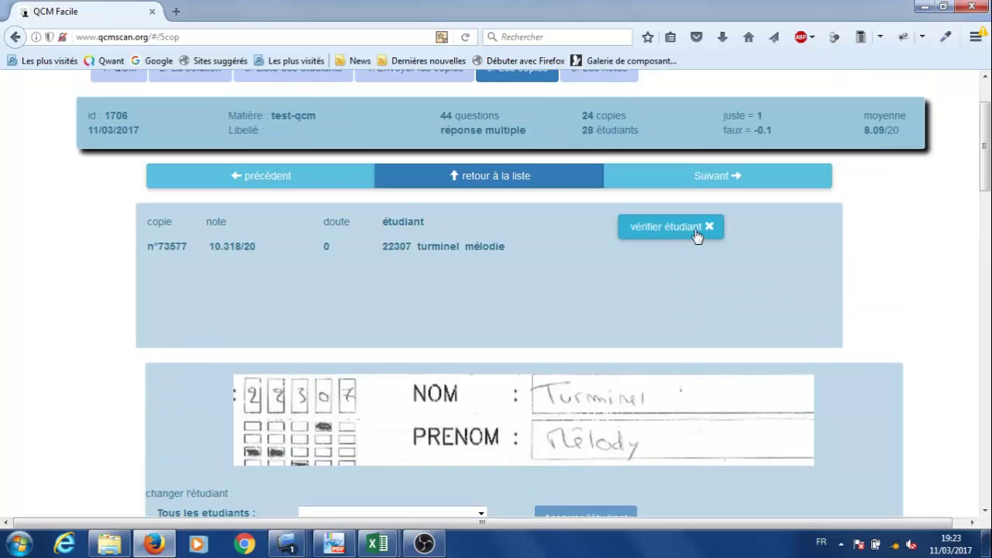
pyautogui.click(697, 235)
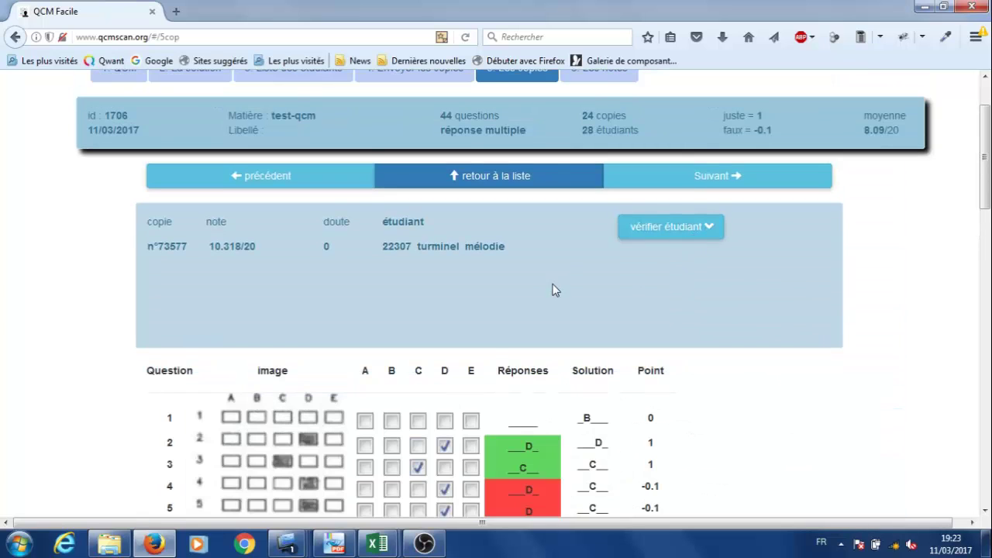
# Step: Download the XLS notes file covering all students, including absentees, and open Resultat-tous-1706 in Excel
pyautogui.scroll(-1, 554, 287)
pyautogui.scroll(2, 551, 287)
pyautogui.scroll(1, 552, 284)
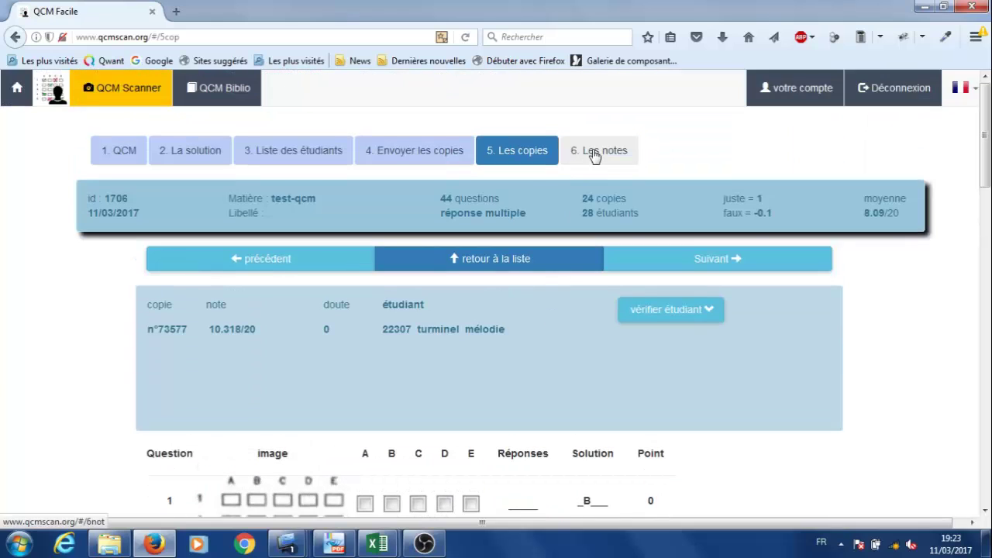
pyautogui.click(595, 155)
pyautogui.scroll(-2, 372, 343)
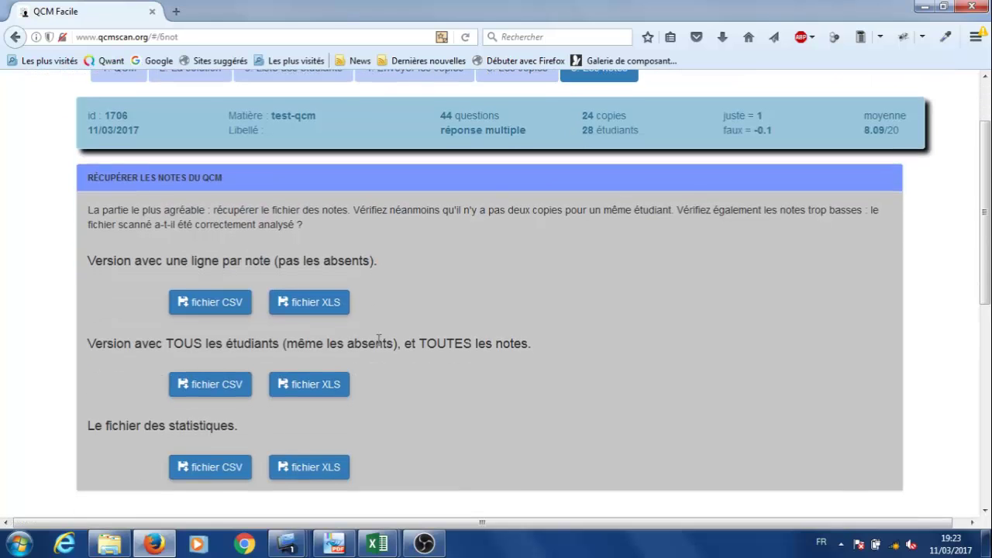
pyautogui.click(325, 391)
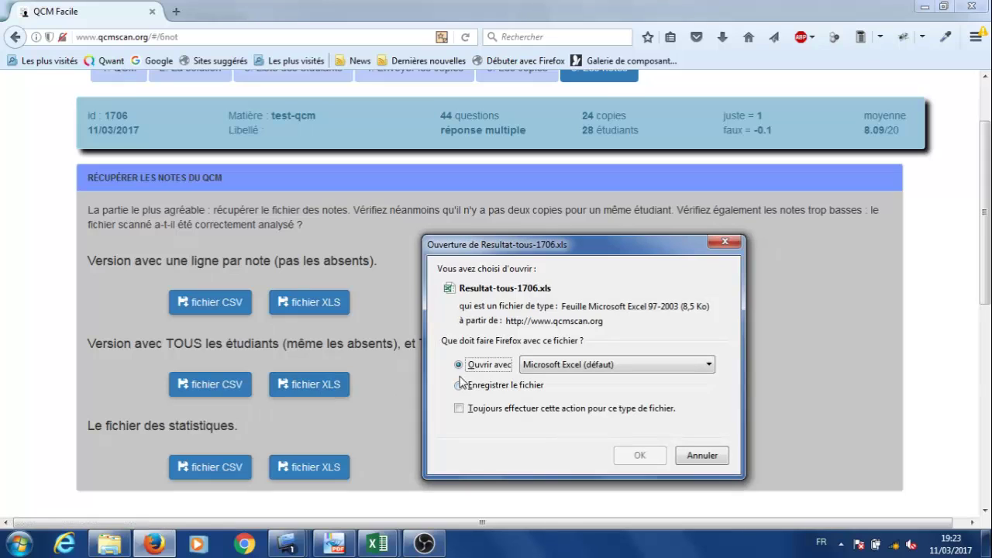
pyautogui.click(640, 454)
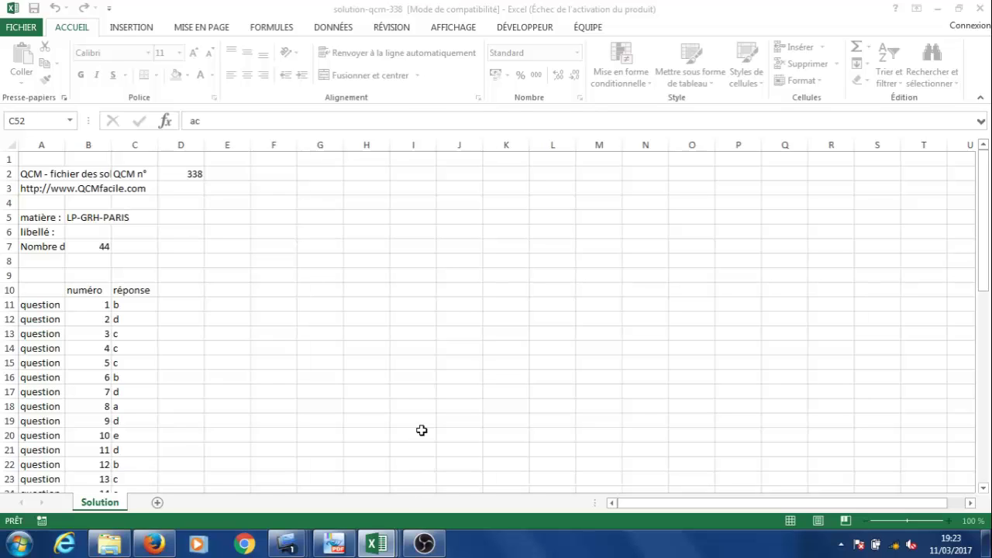
pyautogui.hotkey('alt', 'Tab')
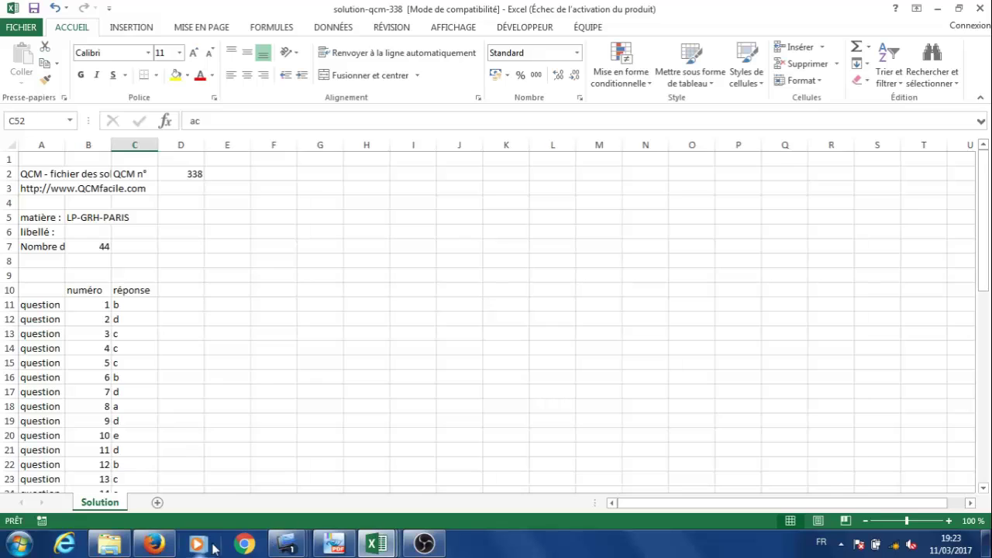
pyautogui.click(154, 544)
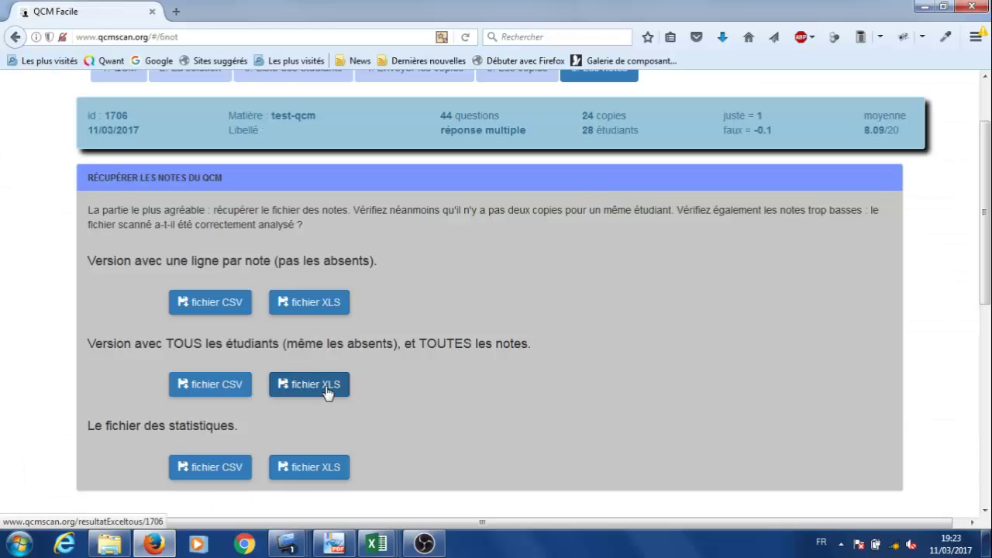
pyautogui.click(326, 393)
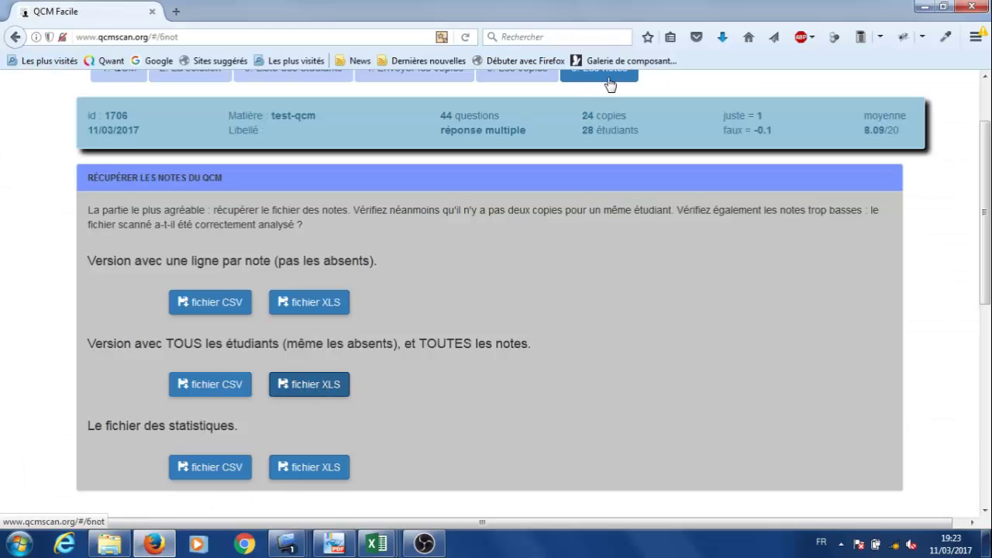
pyautogui.click(722, 37)
pyautogui.click(704, 84)
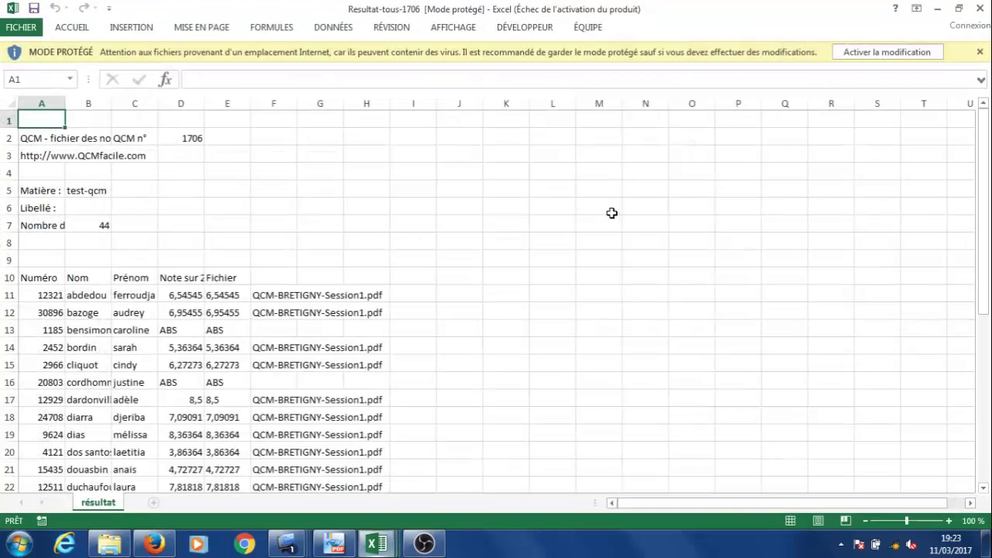
# Step: Enable editing in the results workbook and examine the note and absence entries of the first students
pyautogui.click(853, 52)
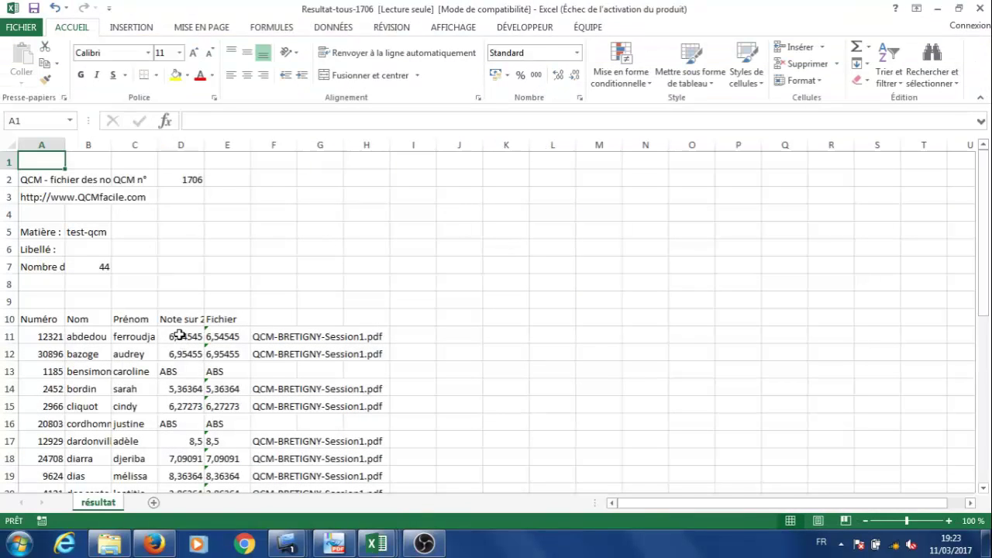
pyautogui.moveTo(48, 337); pyautogui.dragTo(82, 336)
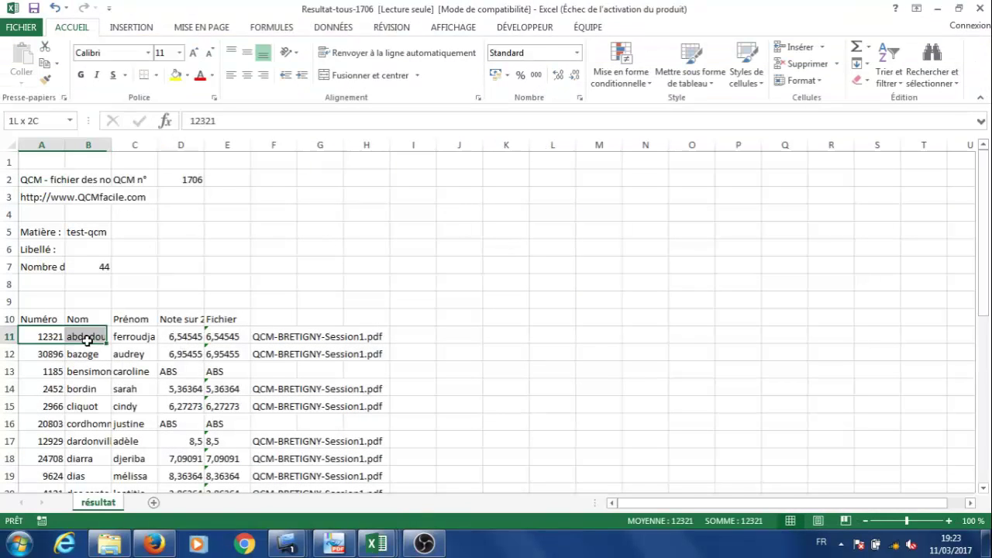
pyautogui.click(190, 336)
pyautogui.click(227, 335)
pyautogui.click(186, 355)
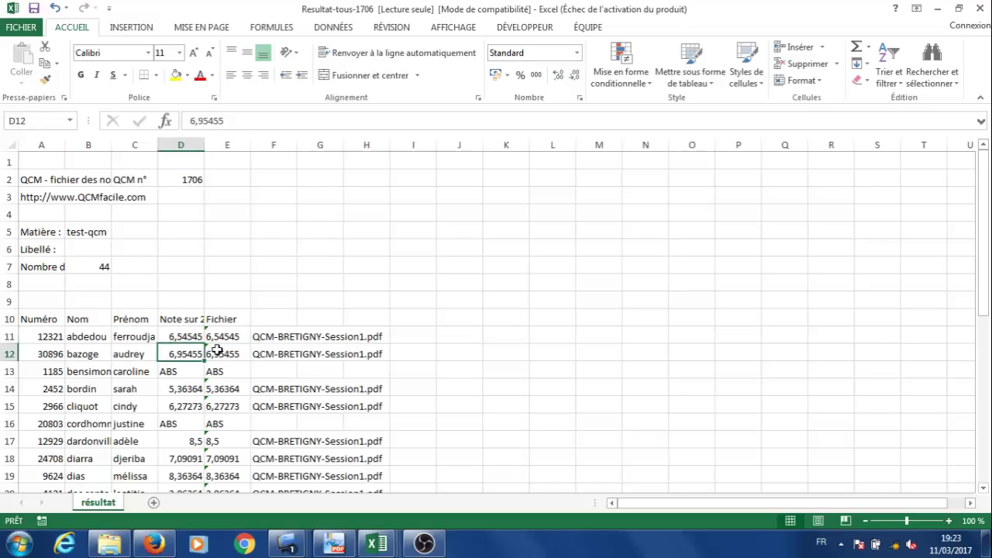
pyautogui.click(215, 353)
pyautogui.click(189, 370)
pyautogui.click(222, 370)
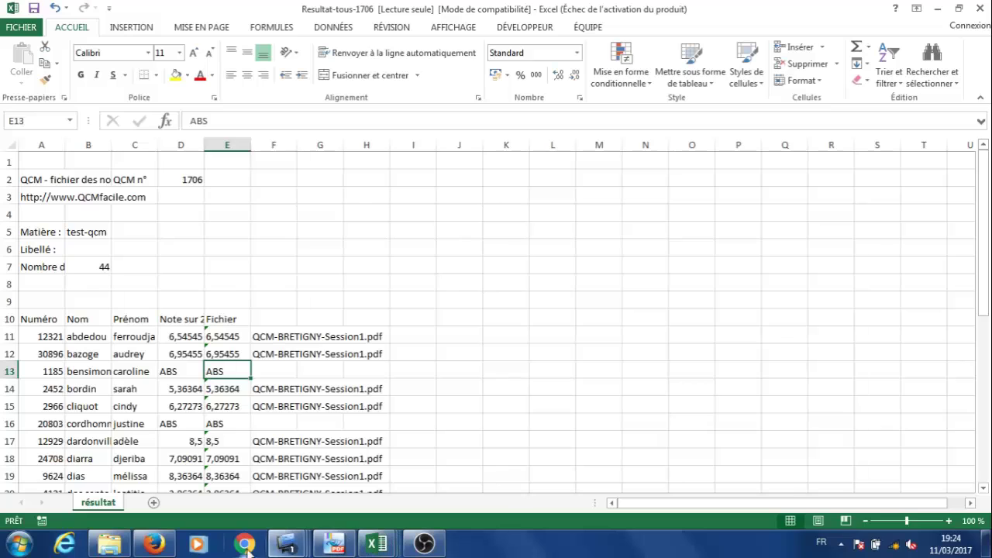
# Step: Return to the browser, download the XLS statistics file and open Resultat-STAT-1706 in Excel
pyautogui.click(154, 543)
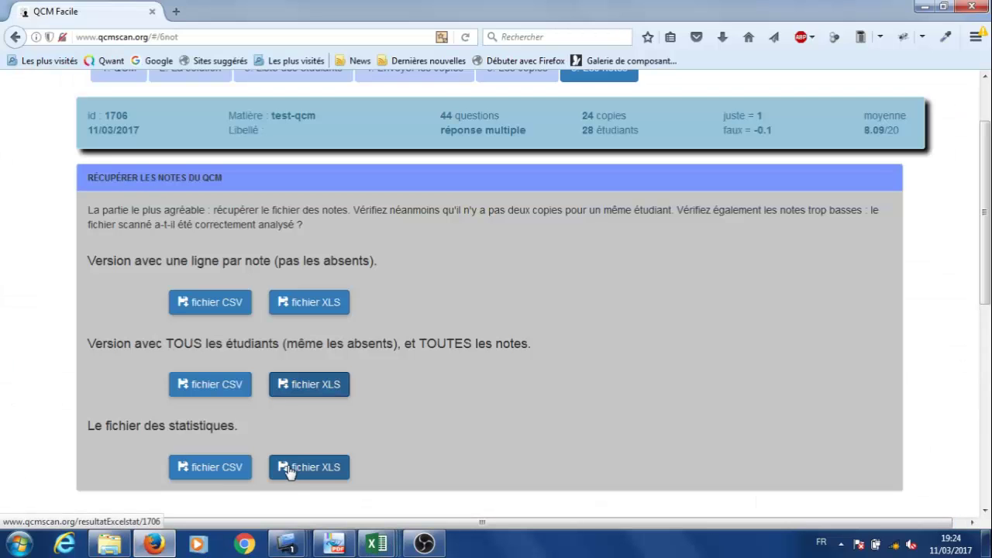
pyautogui.click(284, 468)
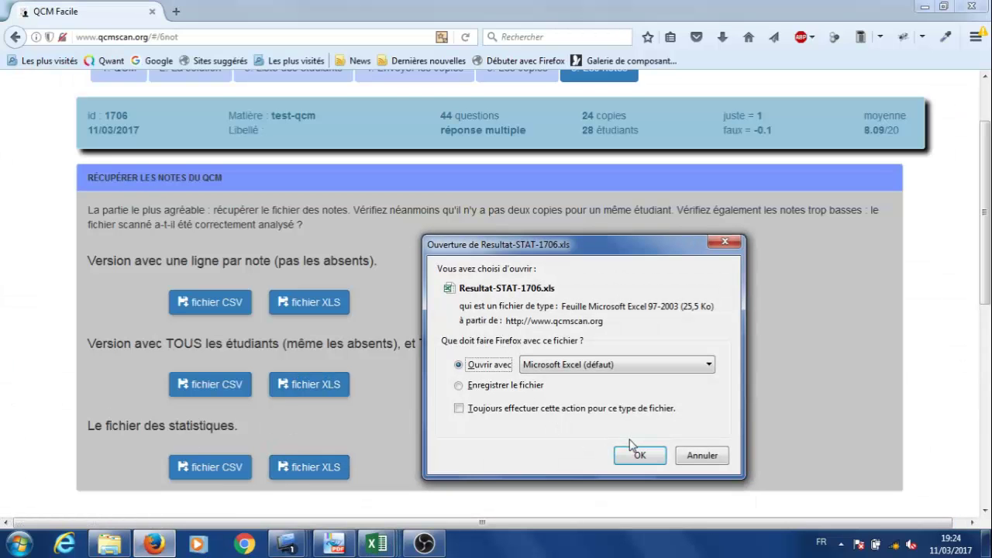
pyautogui.click(638, 453)
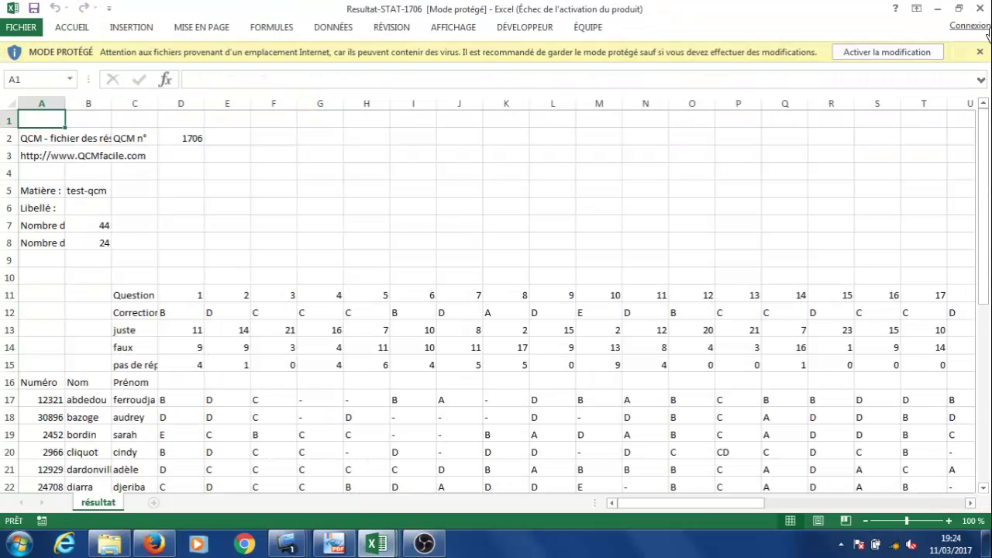
# Step: Dismiss the protected-view notice and narrow columns D to O together so more questions fit in the statistics sheet
pyautogui.click(982, 51)
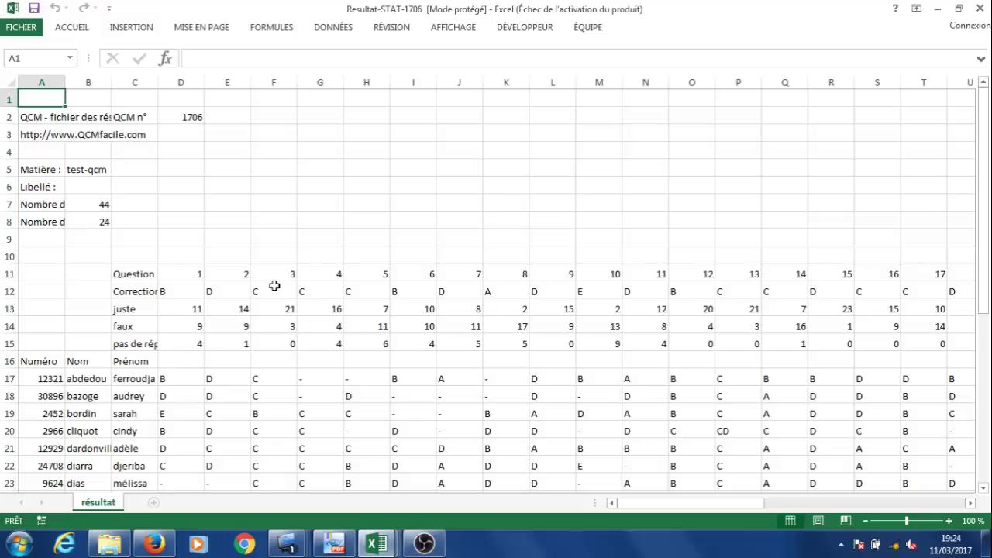
pyautogui.moveTo(181, 82); pyautogui.dragTo(692, 82)
pyautogui.moveTo(483, 82); pyautogui.dragTo(288, 83)
pyautogui.click(411, 200)
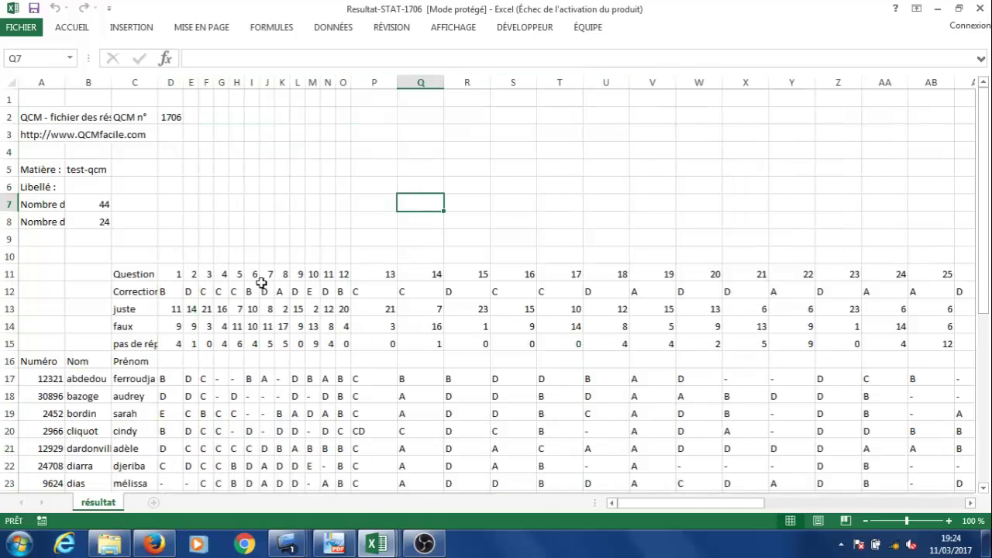
# Step: Examine question 5's correction and its counts of correct, wrong and missing answers in the statistics sheet
pyautogui.moveTo(235, 275); pyautogui.dragTo(239, 345)
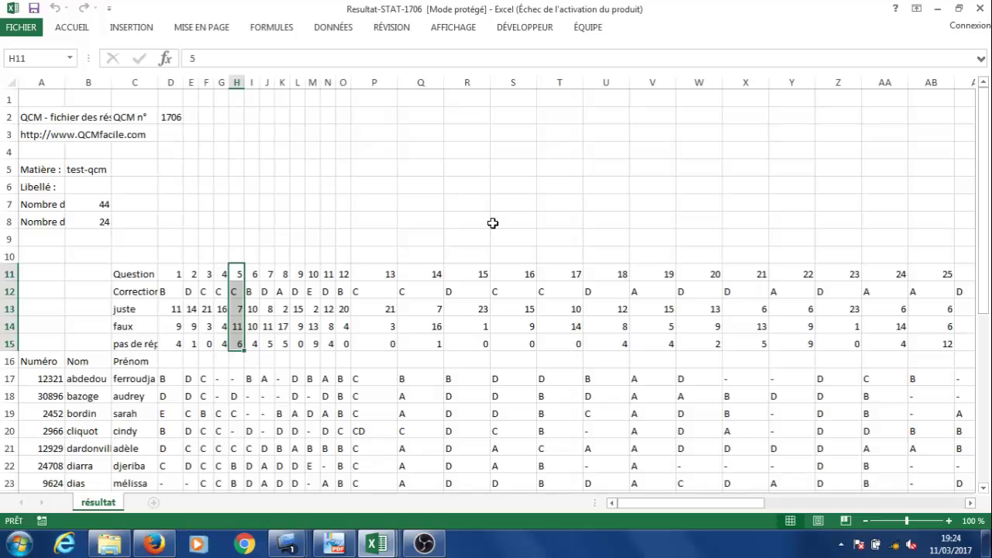
pyautogui.click(982, 58)
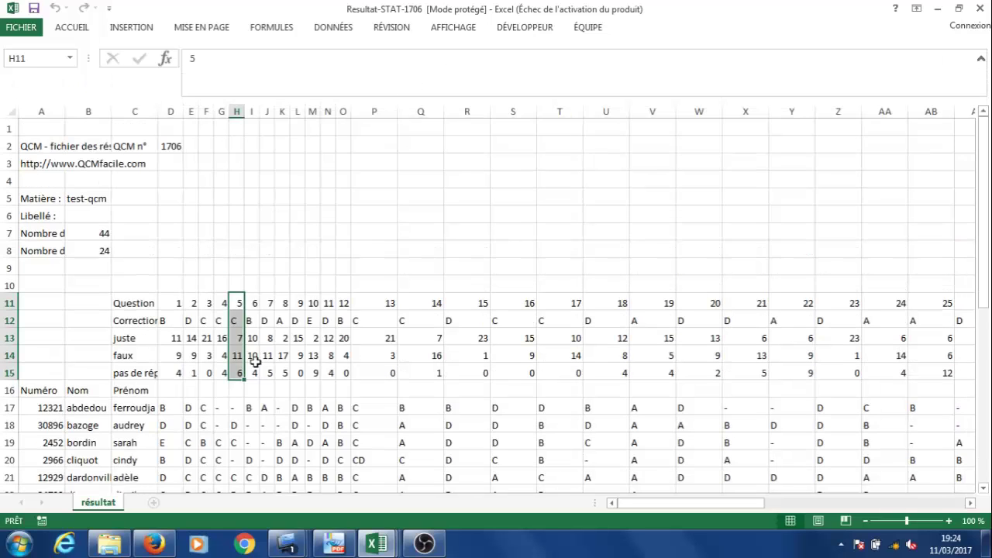
pyautogui.click(236, 323)
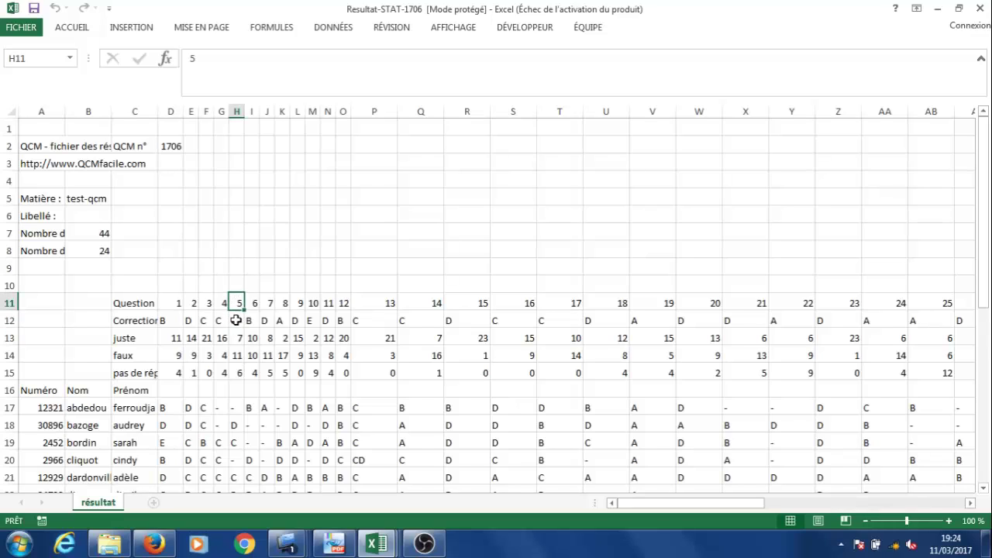
pyautogui.click(235, 337)
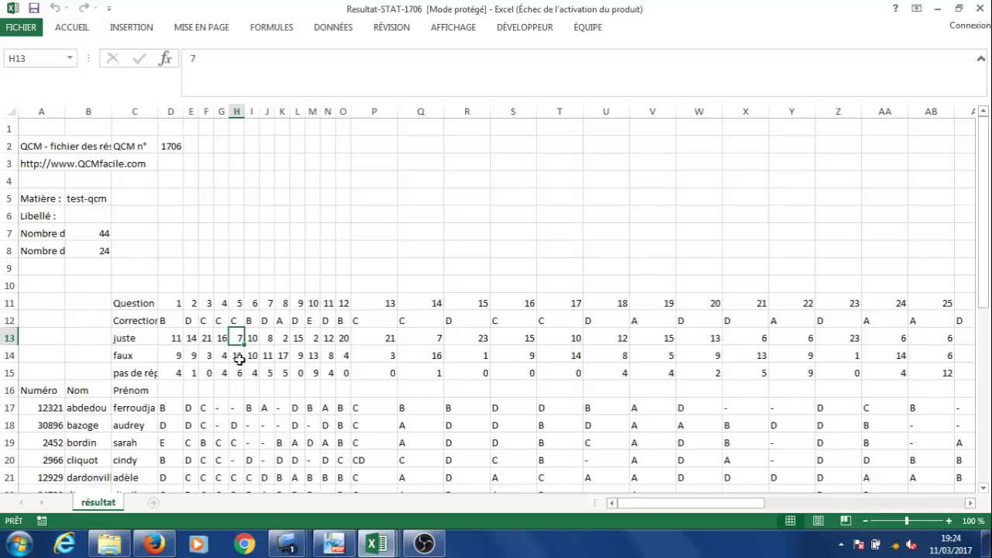
pyautogui.click(235, 357)
pyautogui.click(235, 374)
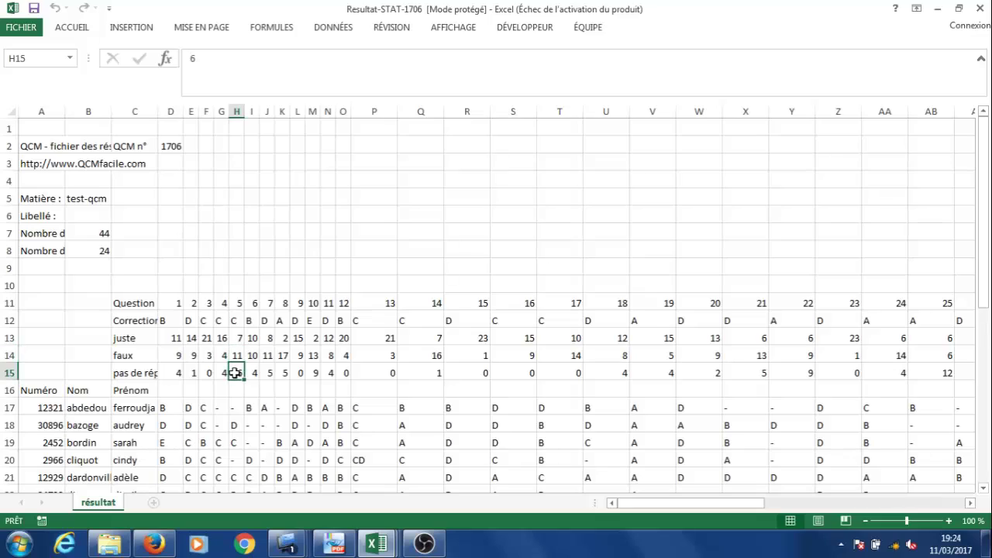
# Step: Review the students' individual answers down to the last row, and close the Resultat-STAT-1706 workbook
pyautogui.scroll(-7, 243, 411)
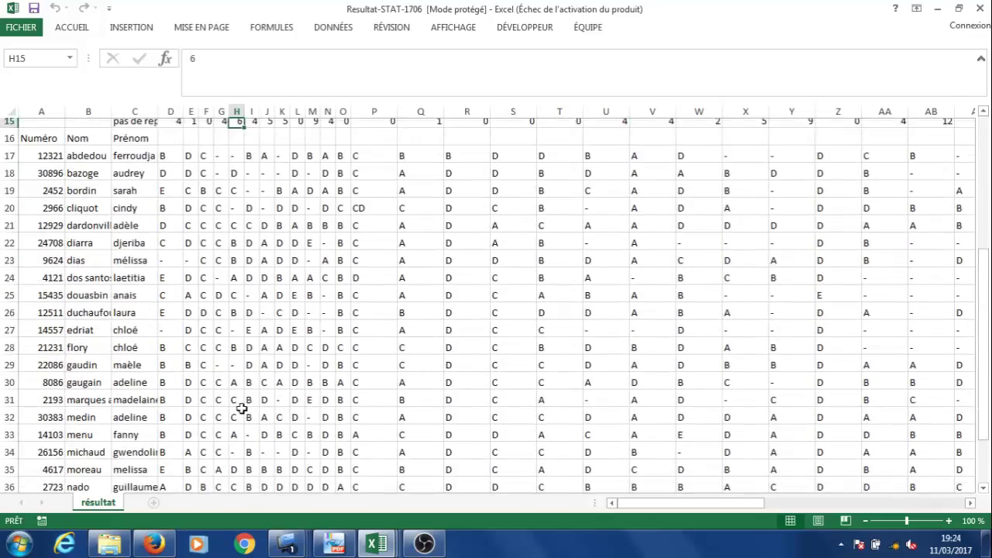
pyautogui.scroll(-2, 241, 404)
pyautogui.scroll(1, 230, 392)
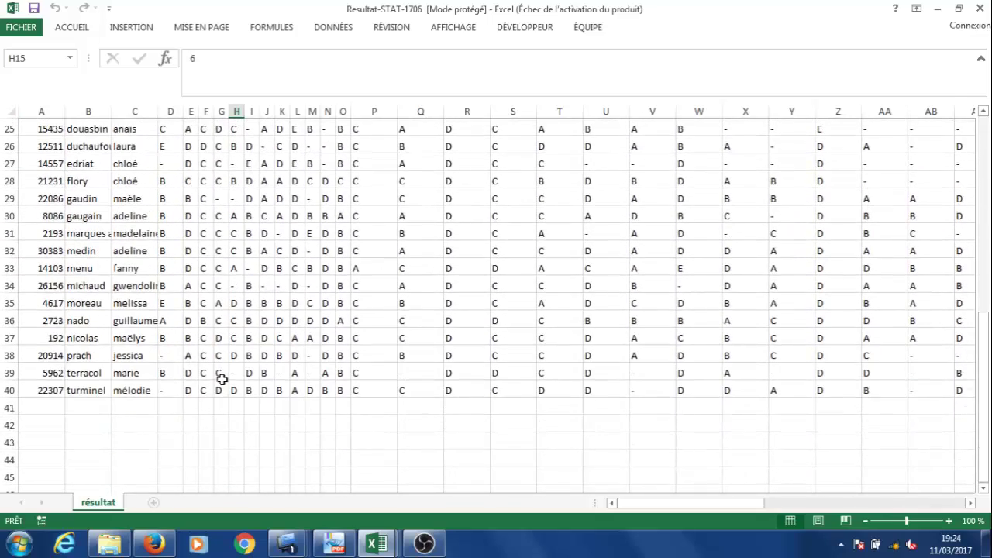
pyautogui.scroll(6, 223, 377)
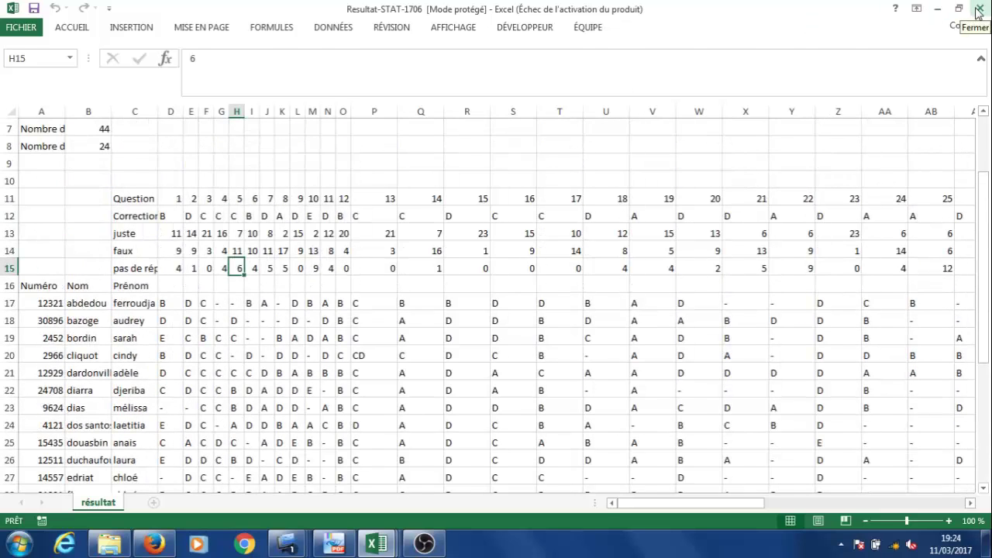
pyautogui.click(978, 9)
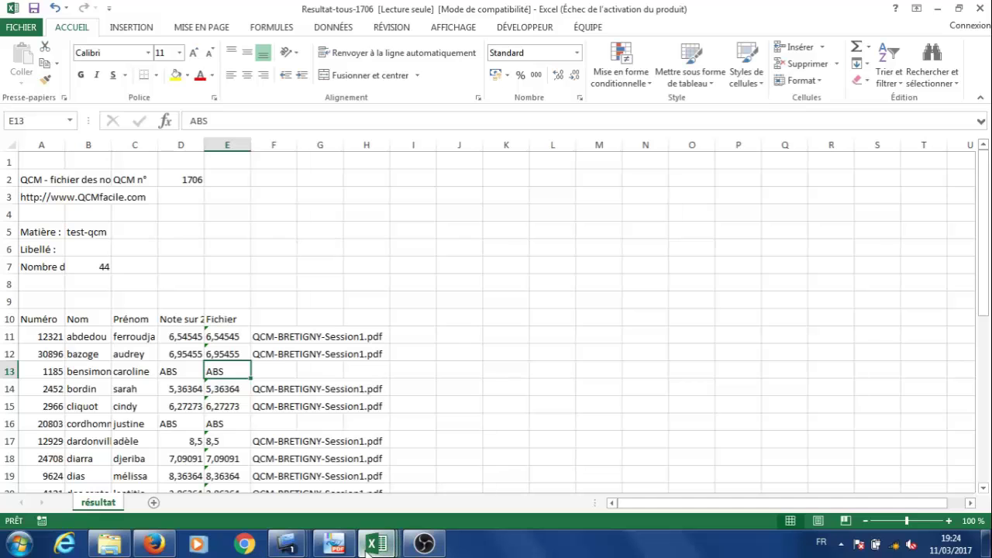